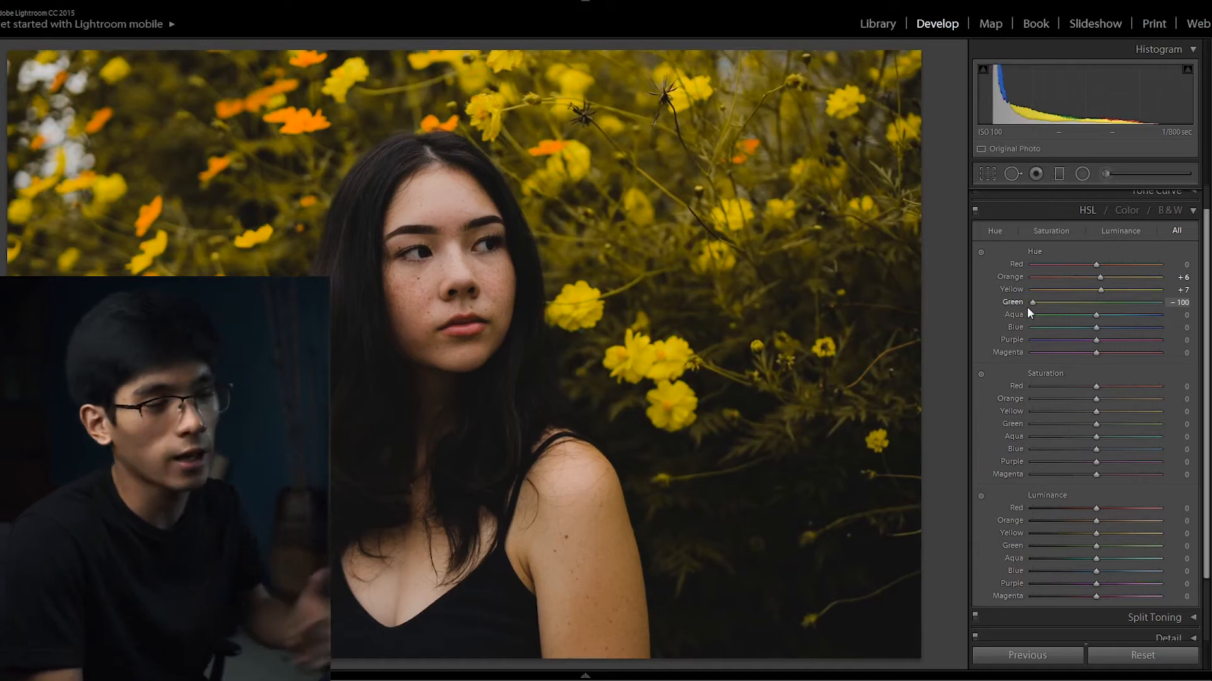
Step: Set the green hue to -23 and the saturation to +9 for red, +21 for orange, +2 for yellow and -42 for green
left_click_drag(1028, 308, 1082, 312)
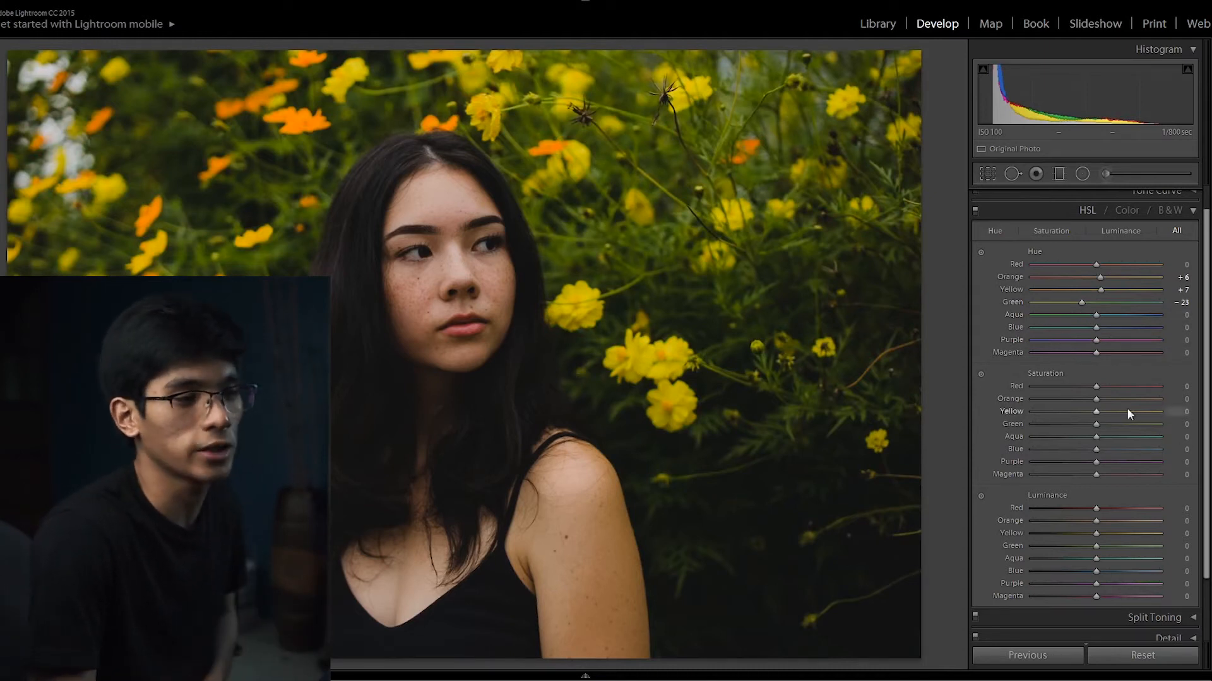
scroll(1127, 408, "down", 1)
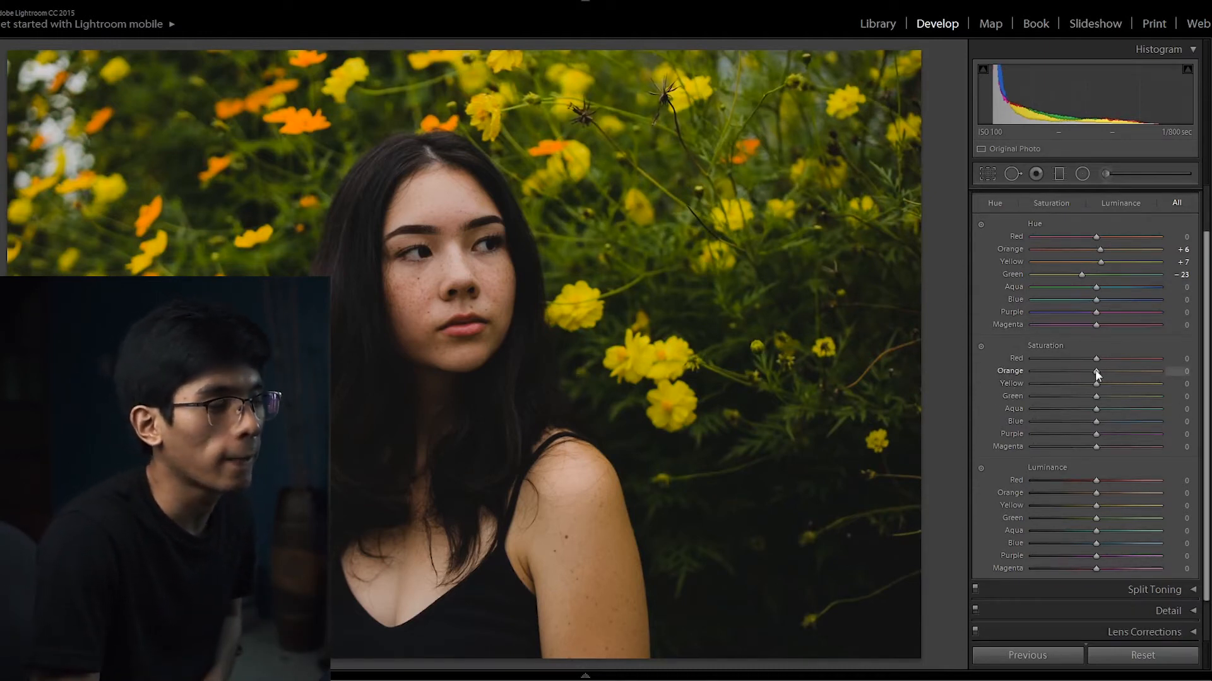
left_click_drag(1096, 371, 1102, 372)
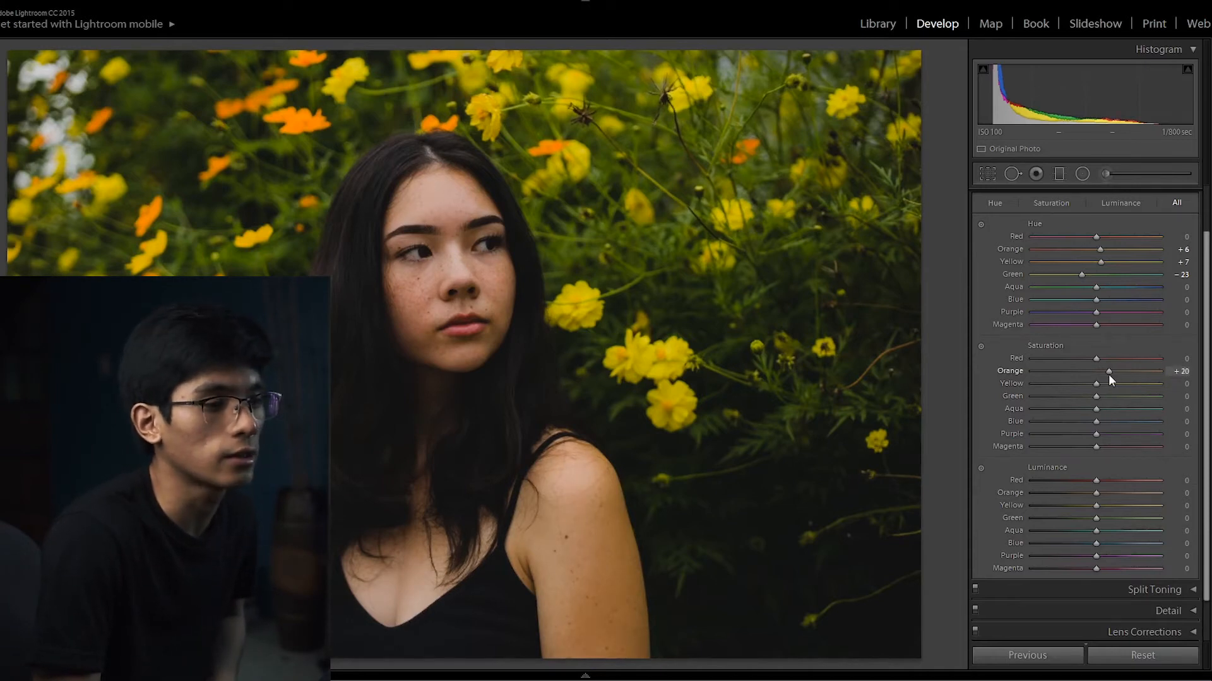
left_click_drag(1097, 385, 1111, 385)
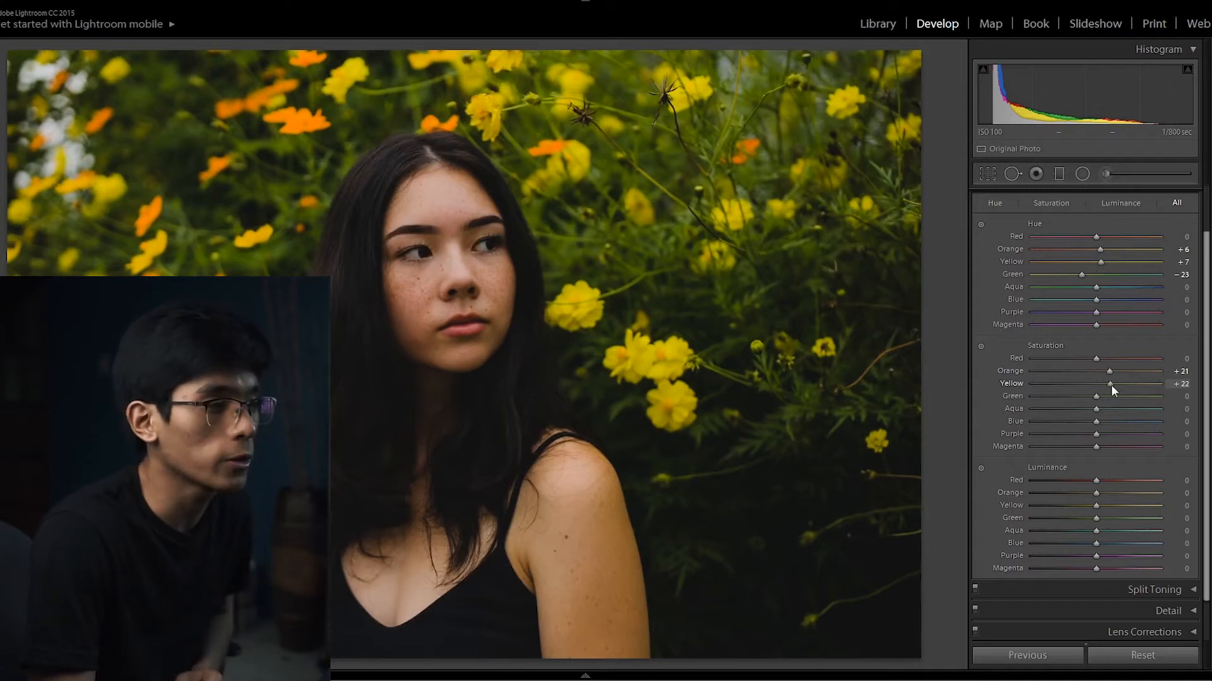
left_click_drag(1109, 385, 1098, 384)
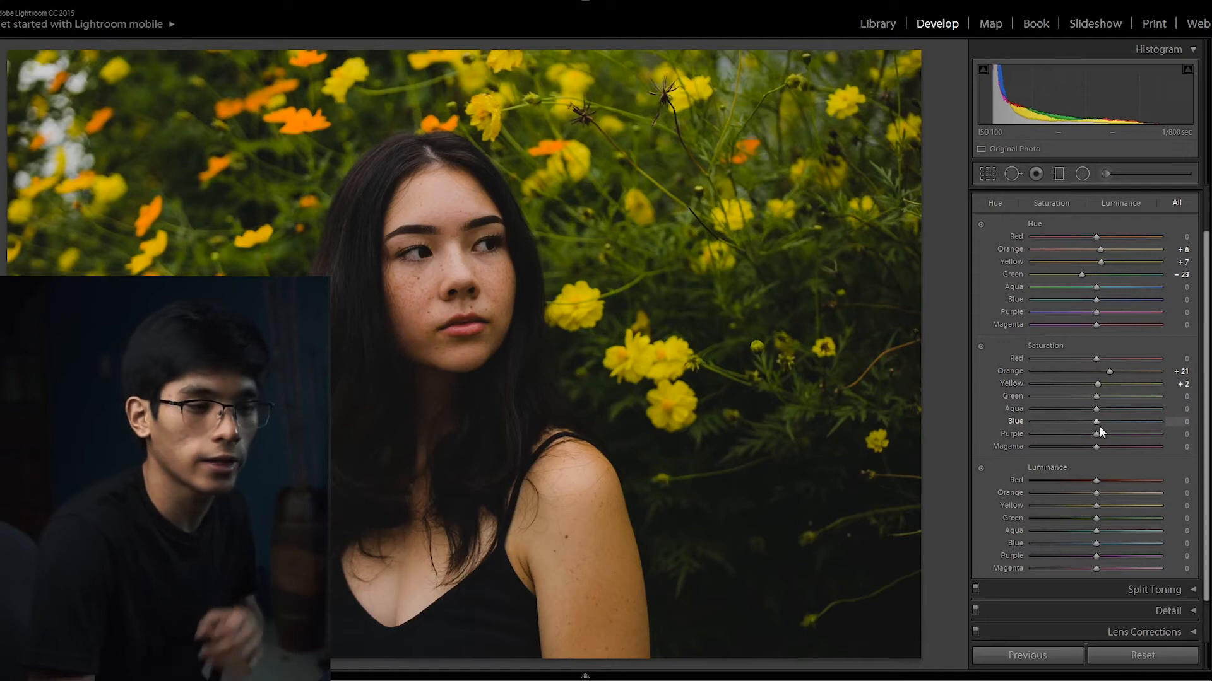
left_click_drag(1097, 398, 1081, 397)
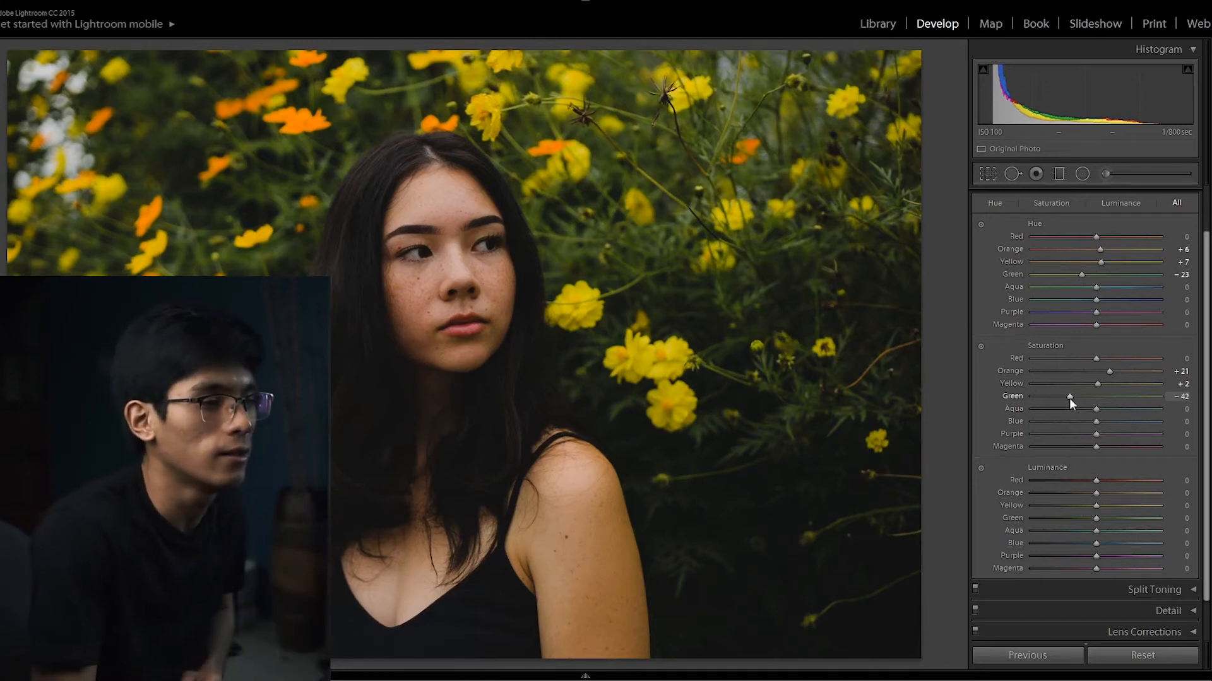
mouse_move(1096, 410)
left_mouse_down()
mouse_move(1084, 407)
mouse_move(1096, 409)
left_mouse_up()
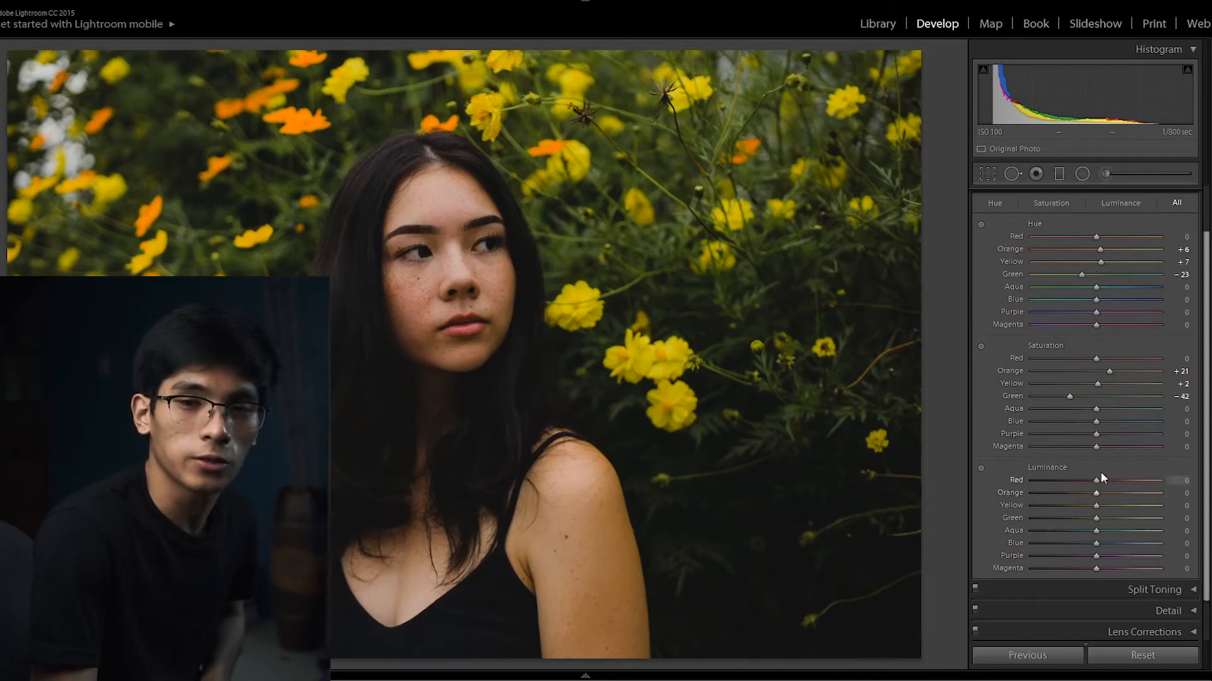
left_click_drag(1096, 358, 1100, 361)
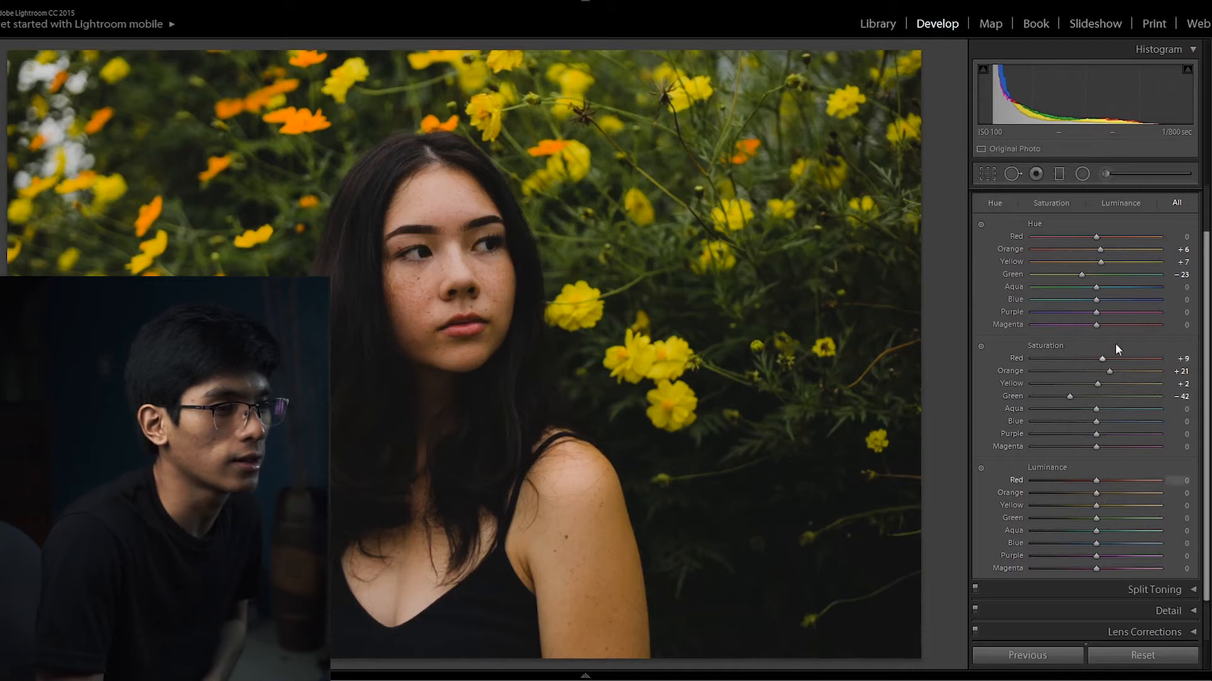
Step: Set the magenta hue to +54 while checking the portrait's lips up close
left_click(485, 338)
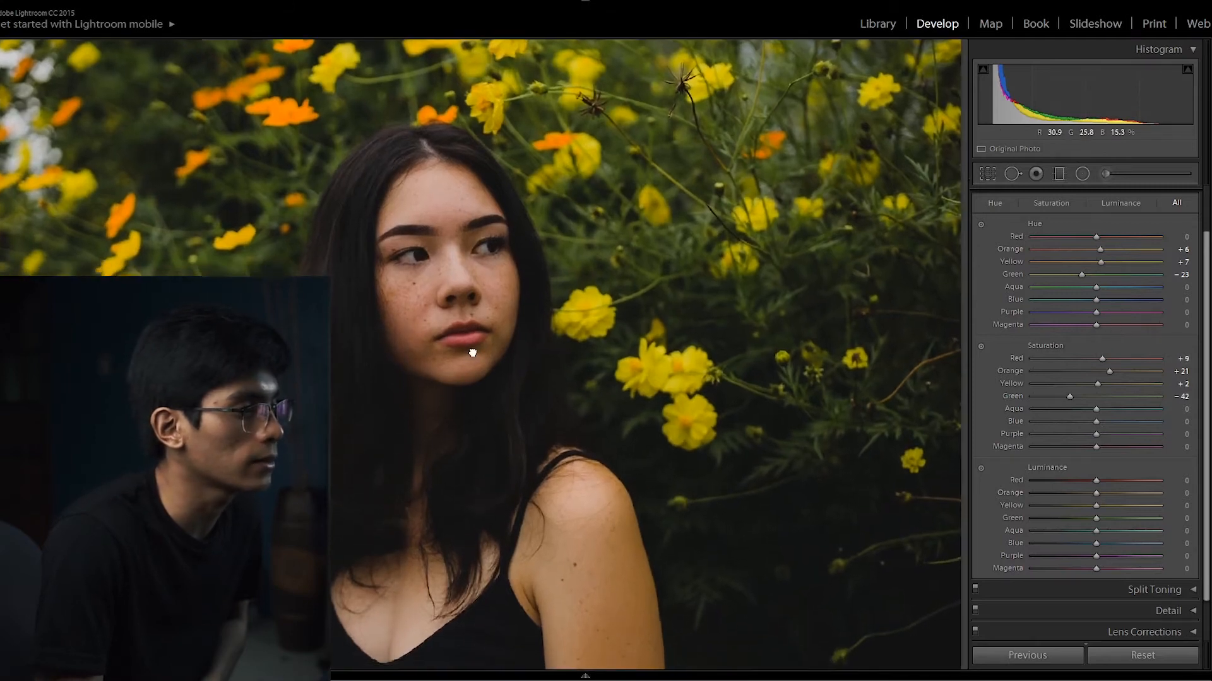
left_click_drag(1095, 325, 1109, 327)
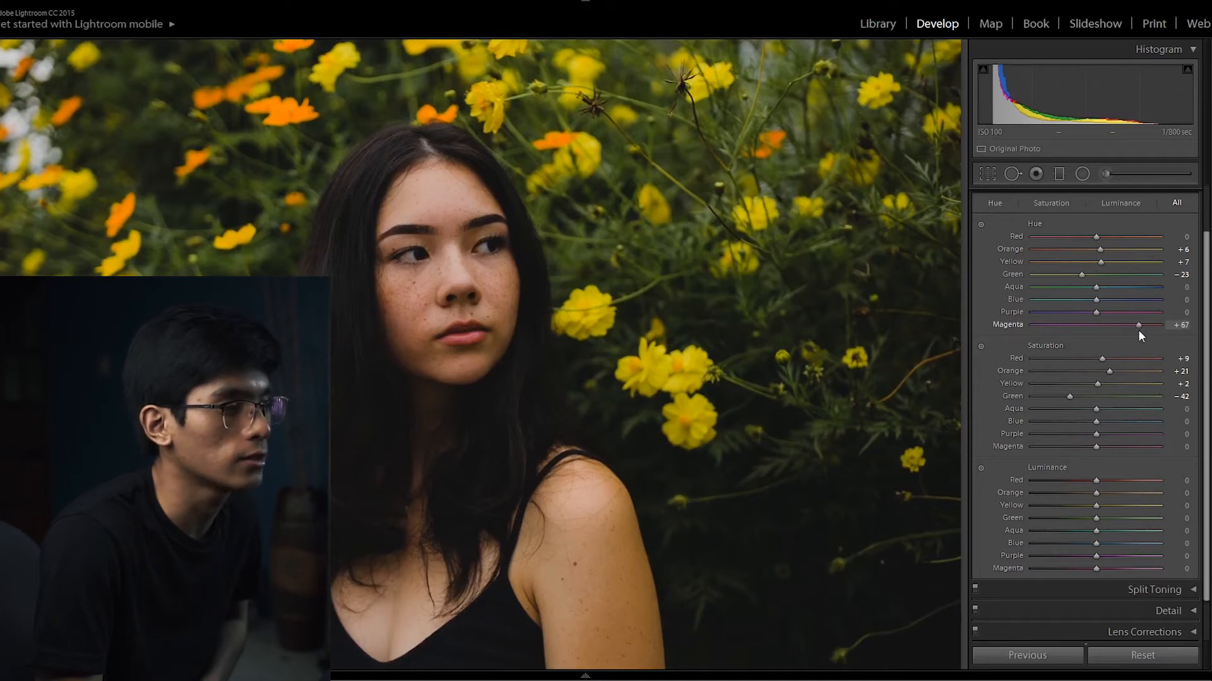
left_click_drag(1098, 333, 1130, 331)
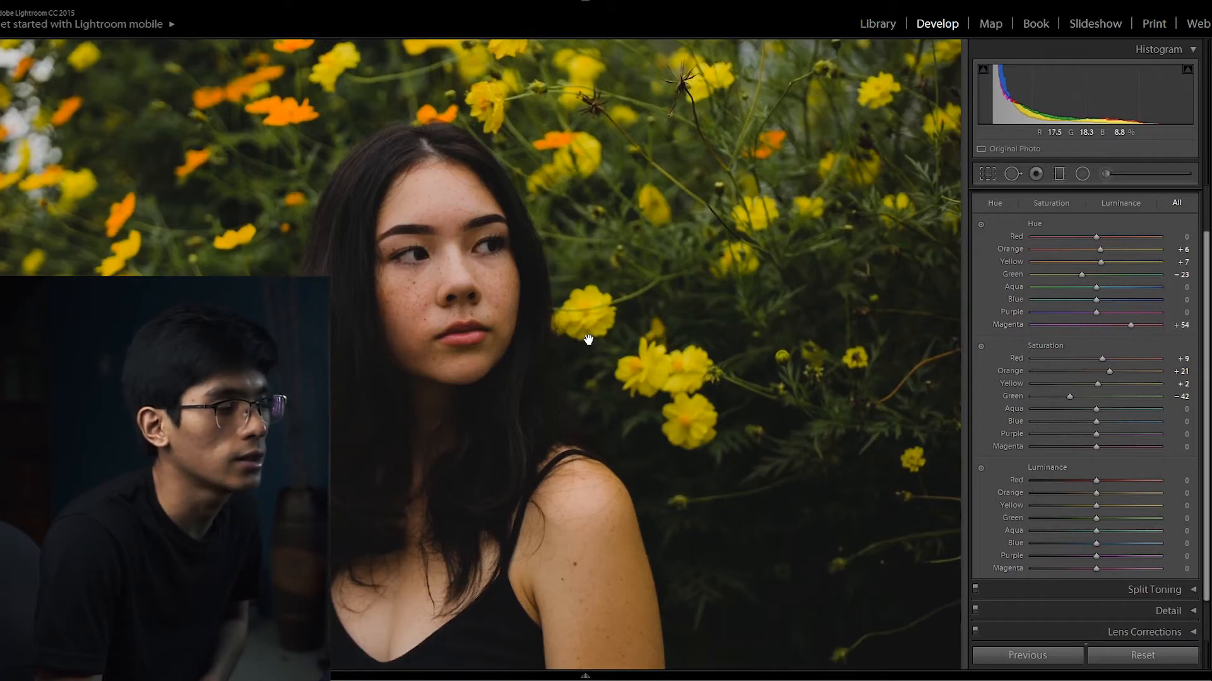
left_click(588, 340)
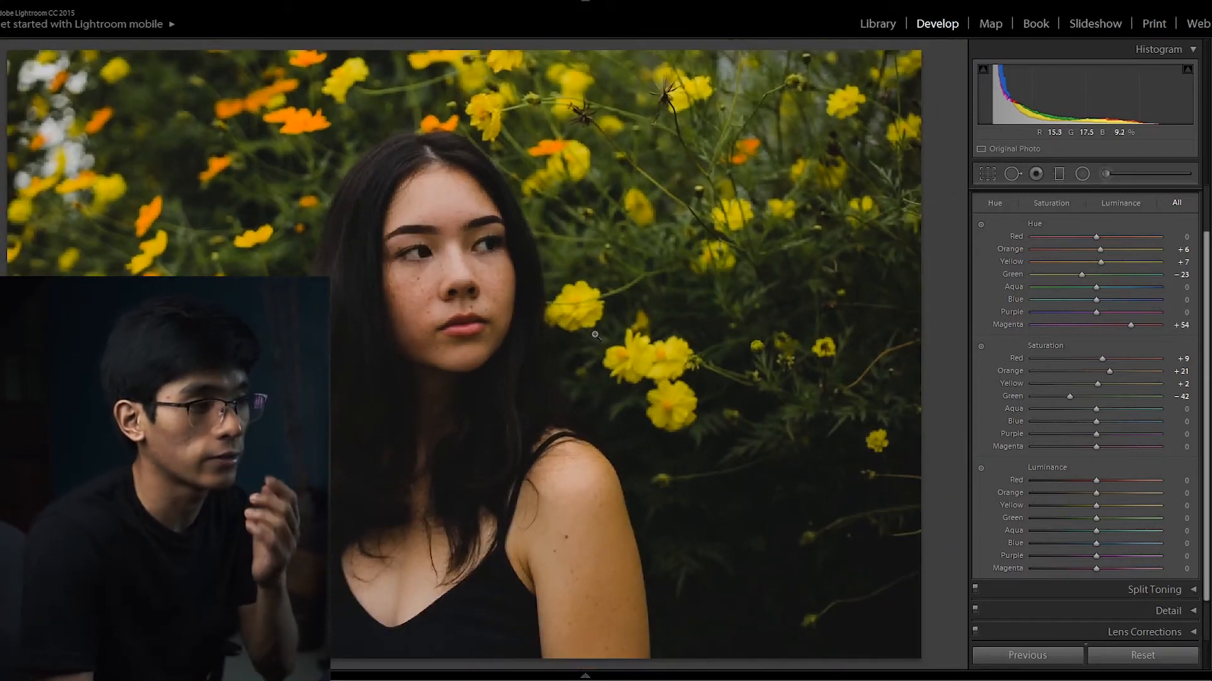
Step: Set the luminance to +11 for orange, -15 for yellow and +21 for green
scroll(1056, 484, "down", 1)
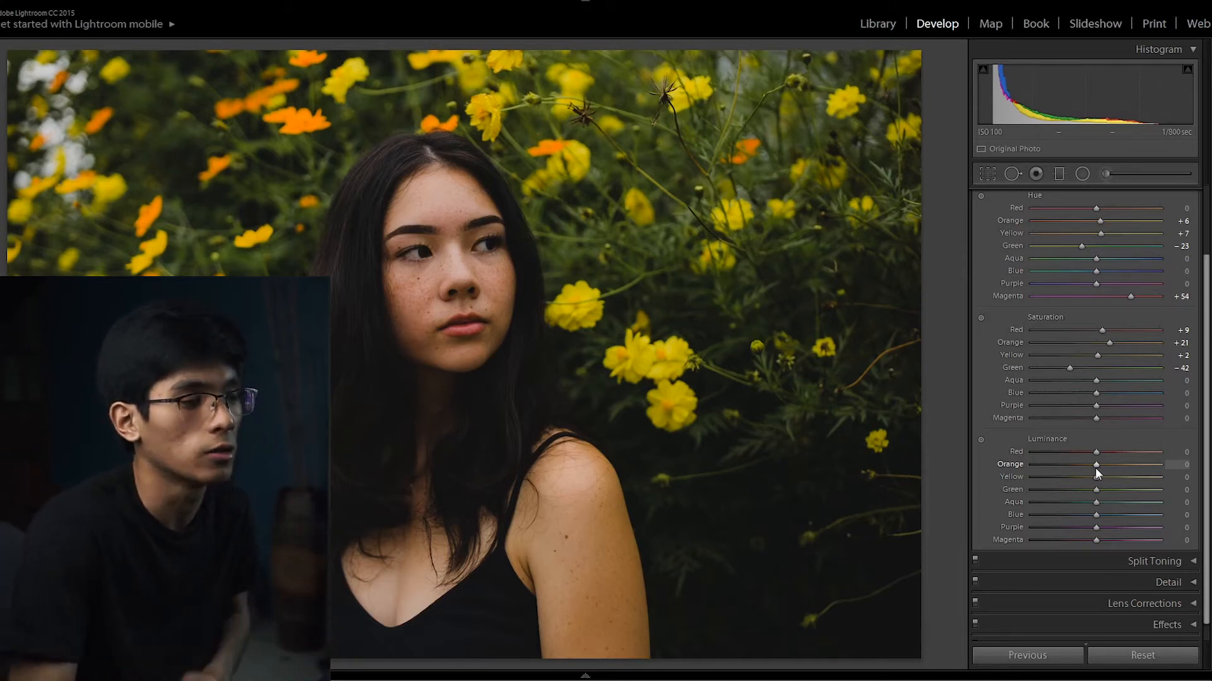
left_click_drag(1096, 466, 1109, 464)
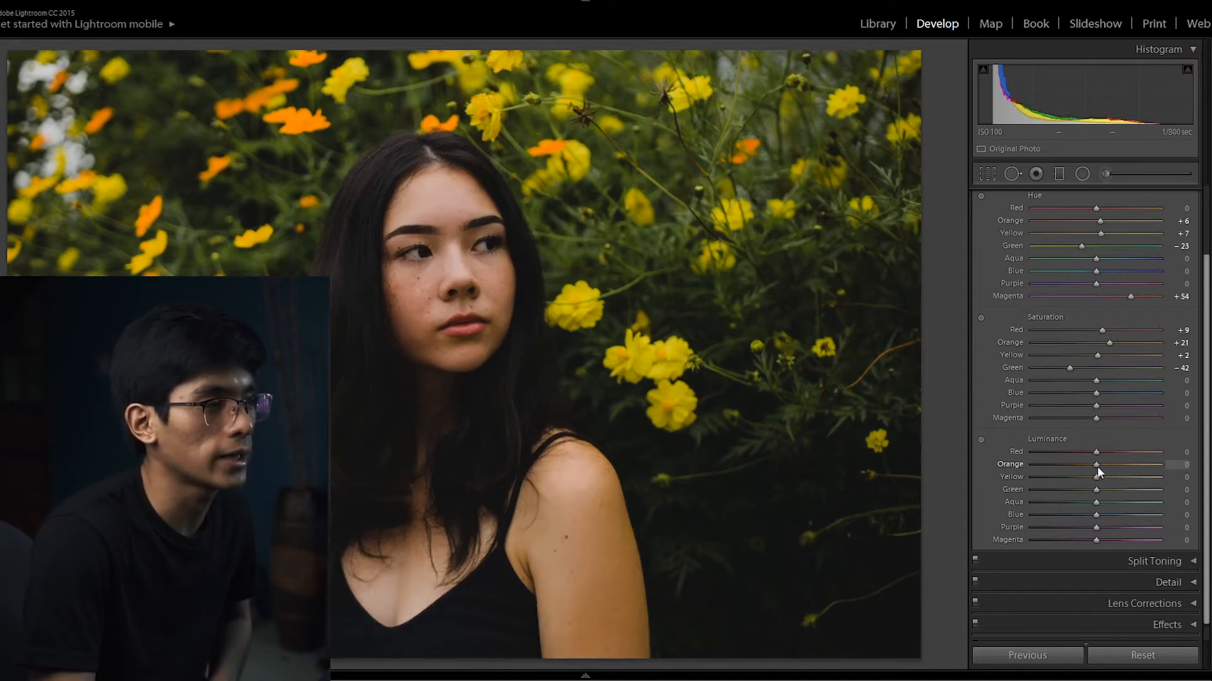
left_click_drag(1102, 468, 1104, 467)
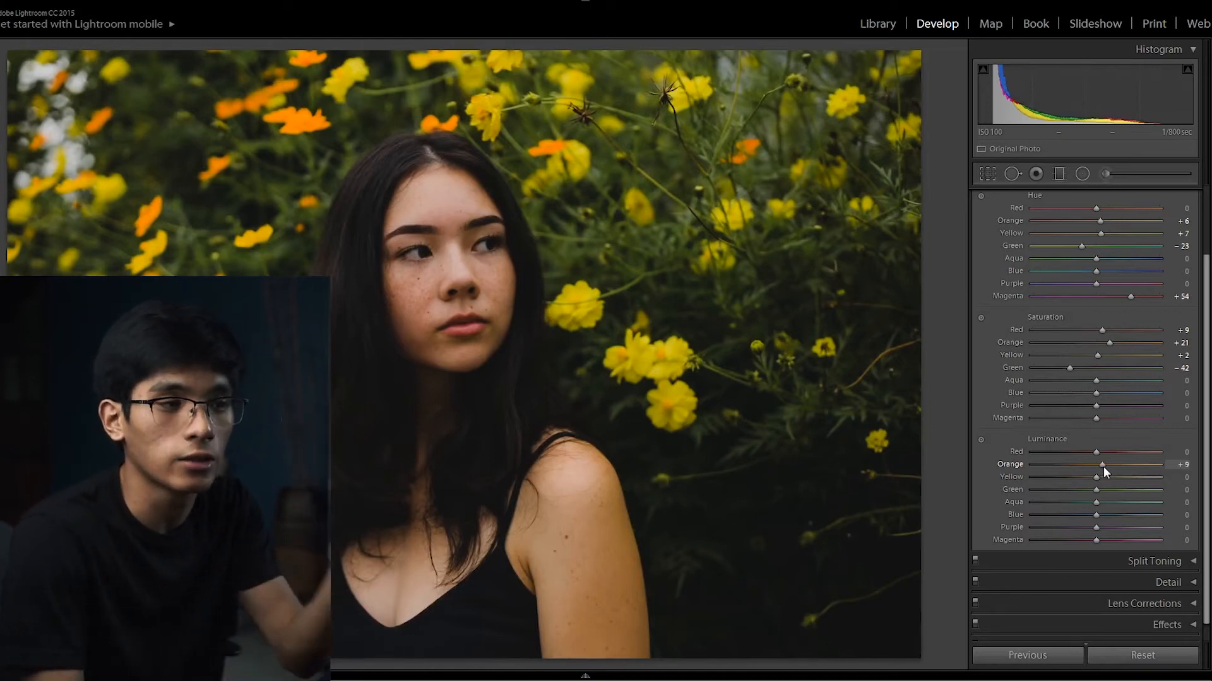
mouse_move(1103, 467)
left_mouse_down()
mouse_move(1111, 478)
mouse_move(1089, 483)
left_mouse_up()
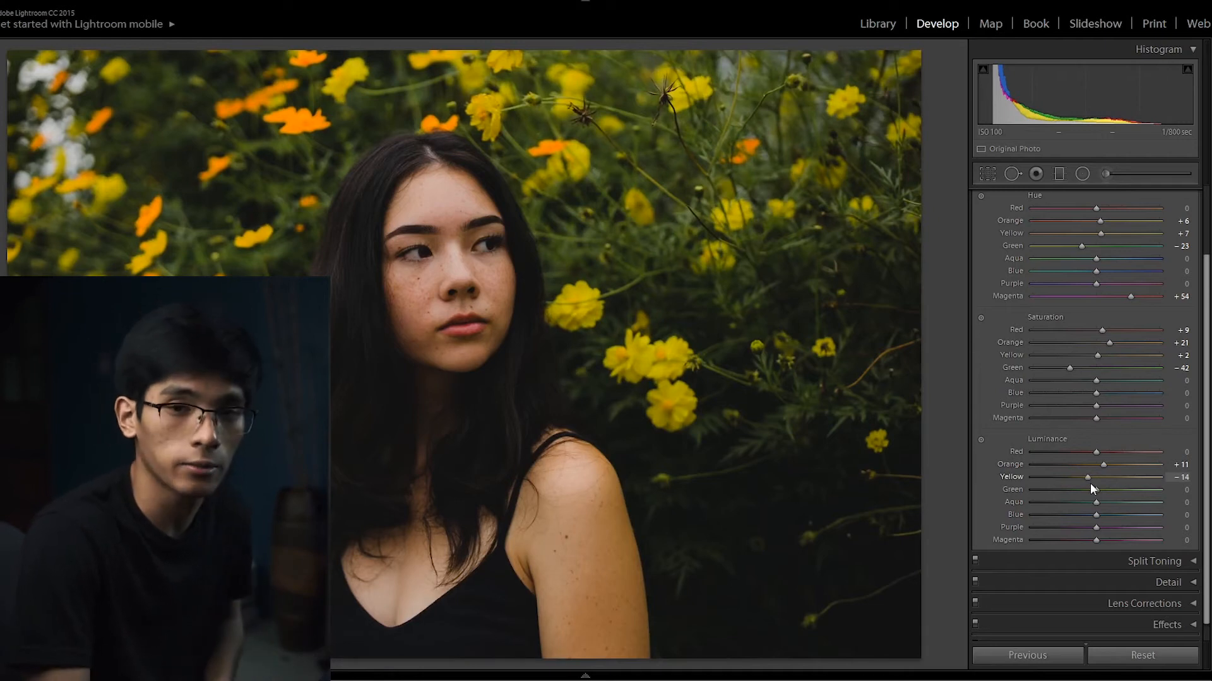
left_click_drag(1094, 490, 1107, 496)
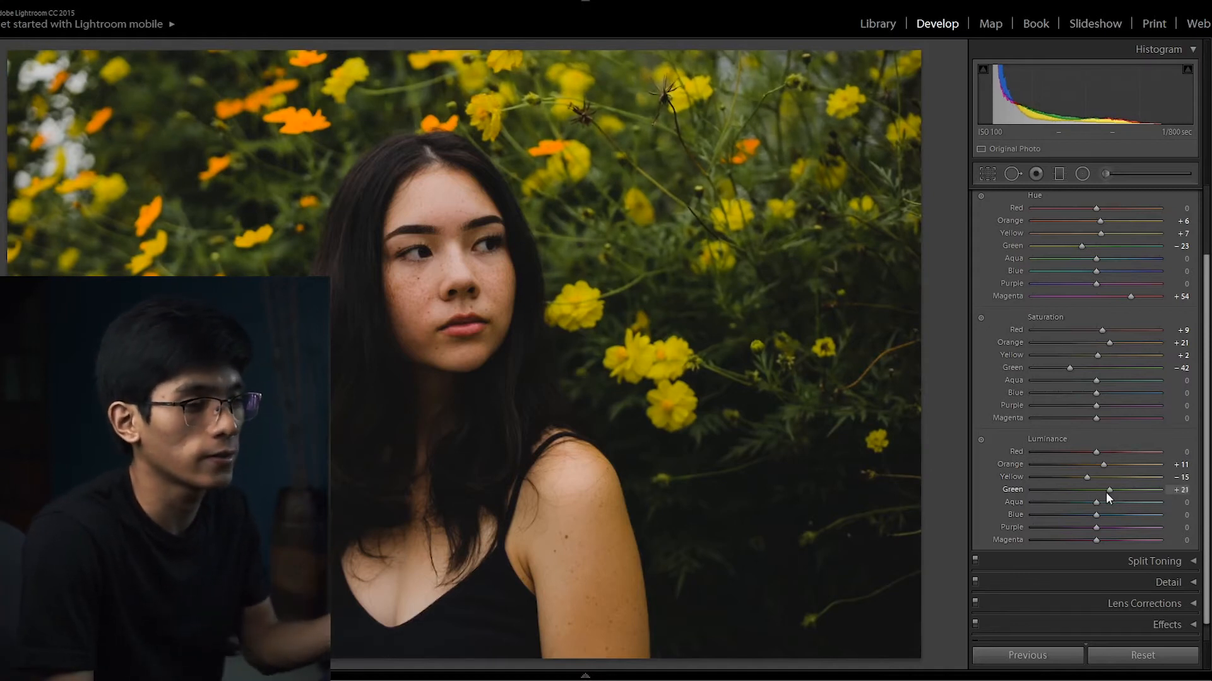
Step: Compare the portrait with and without the HSL color adjustments, leaving them enabled
scroll(1036, 308, "up", 2)
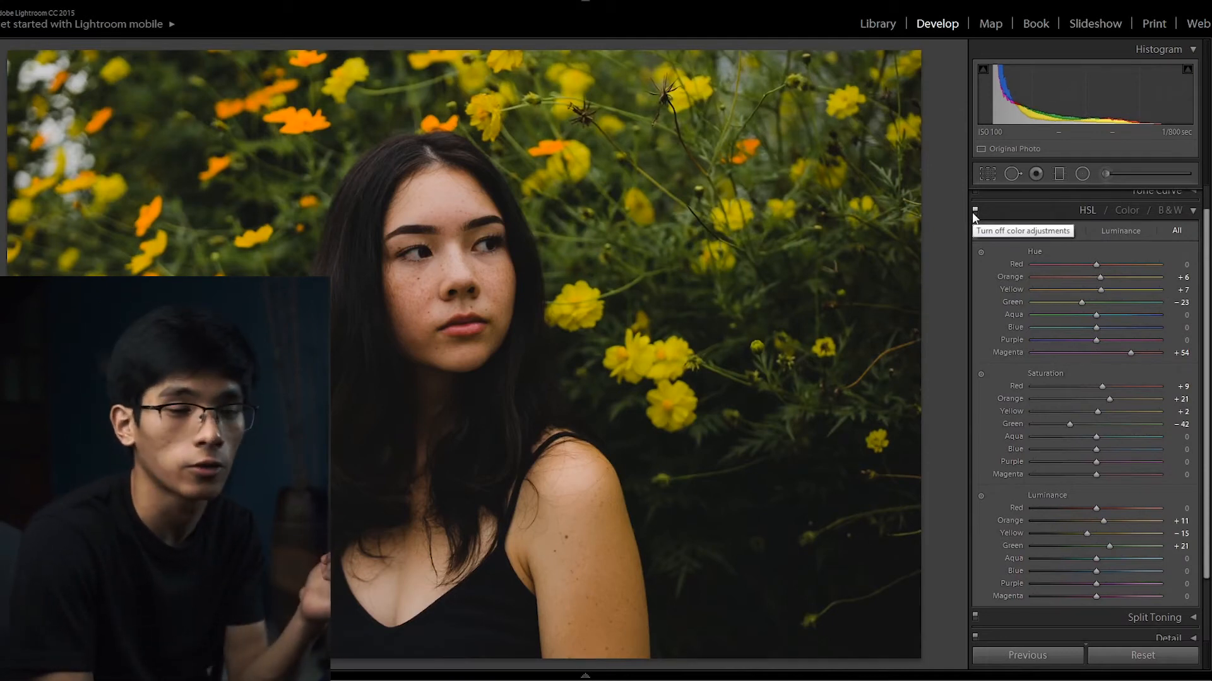
left_click(972, 214)
left_click(972, 213)
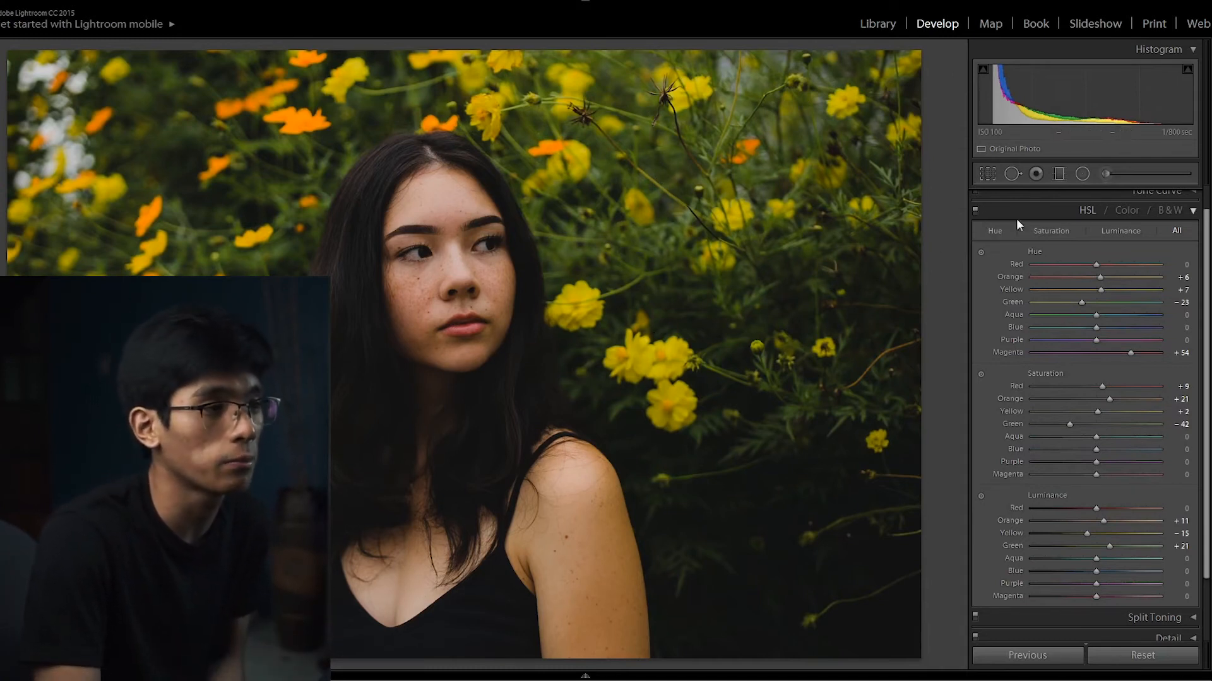
left_click(976, 212)
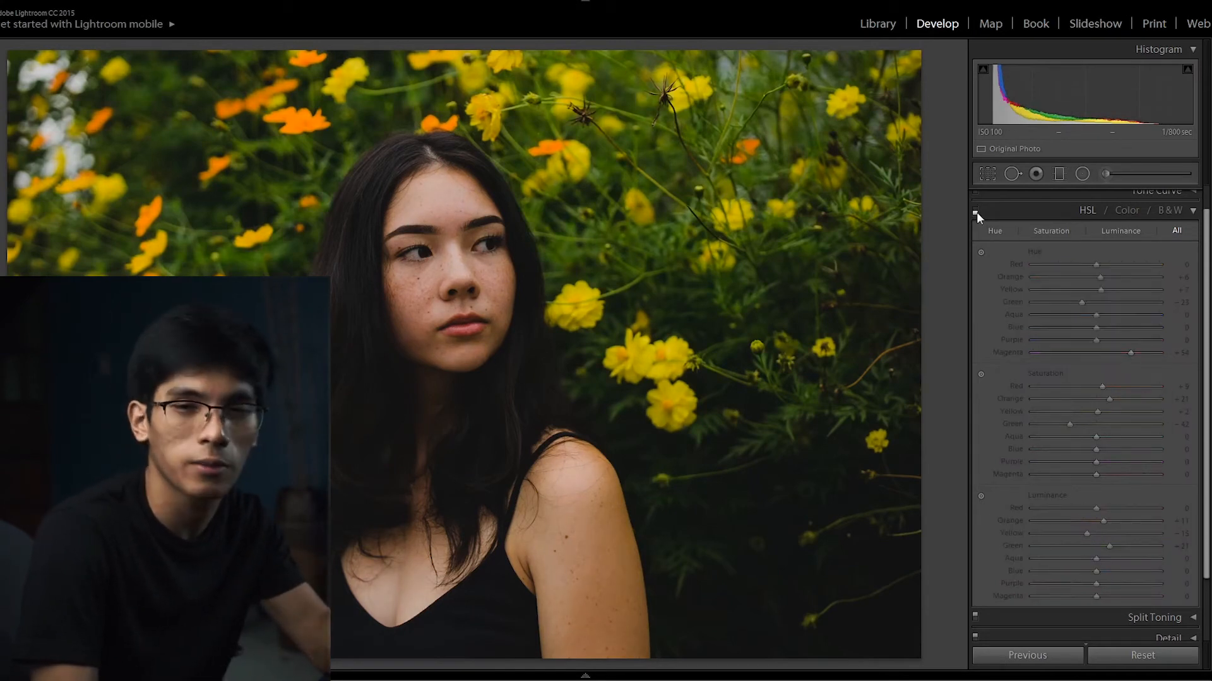
left_click(975, 212)
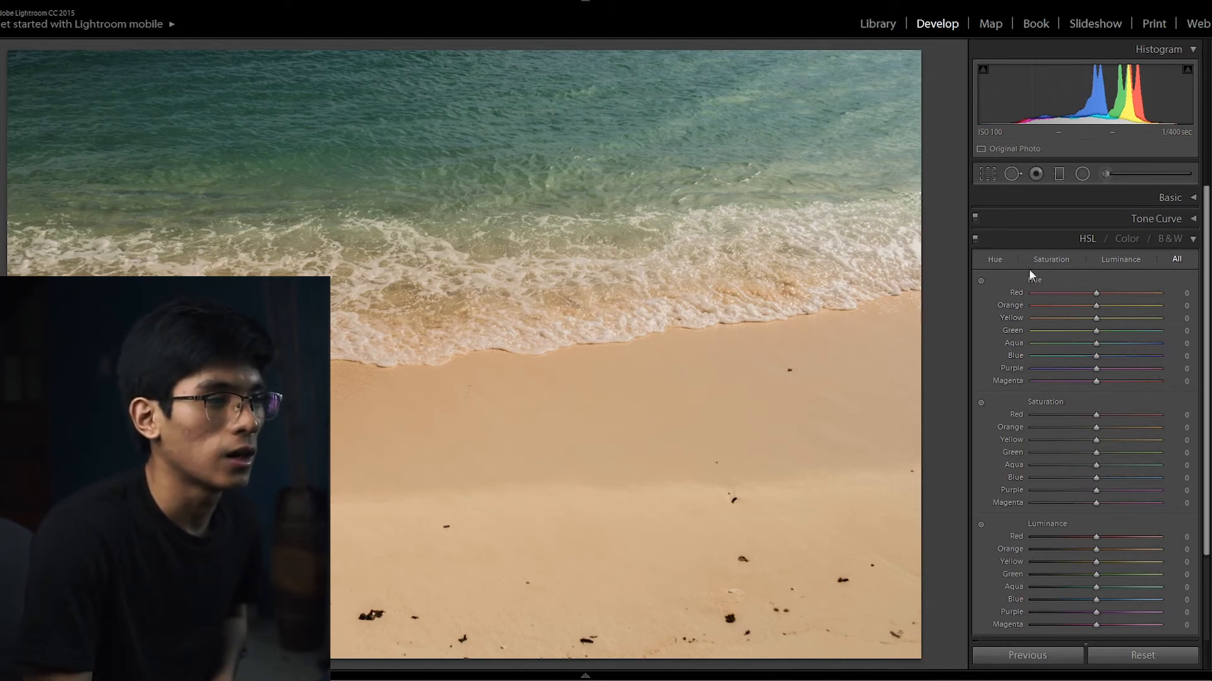
Step: Try shifting the sand's hue directly on the beach photo with targeted adjustment, and reset the orange and yellow hues
left_click(980, 281)
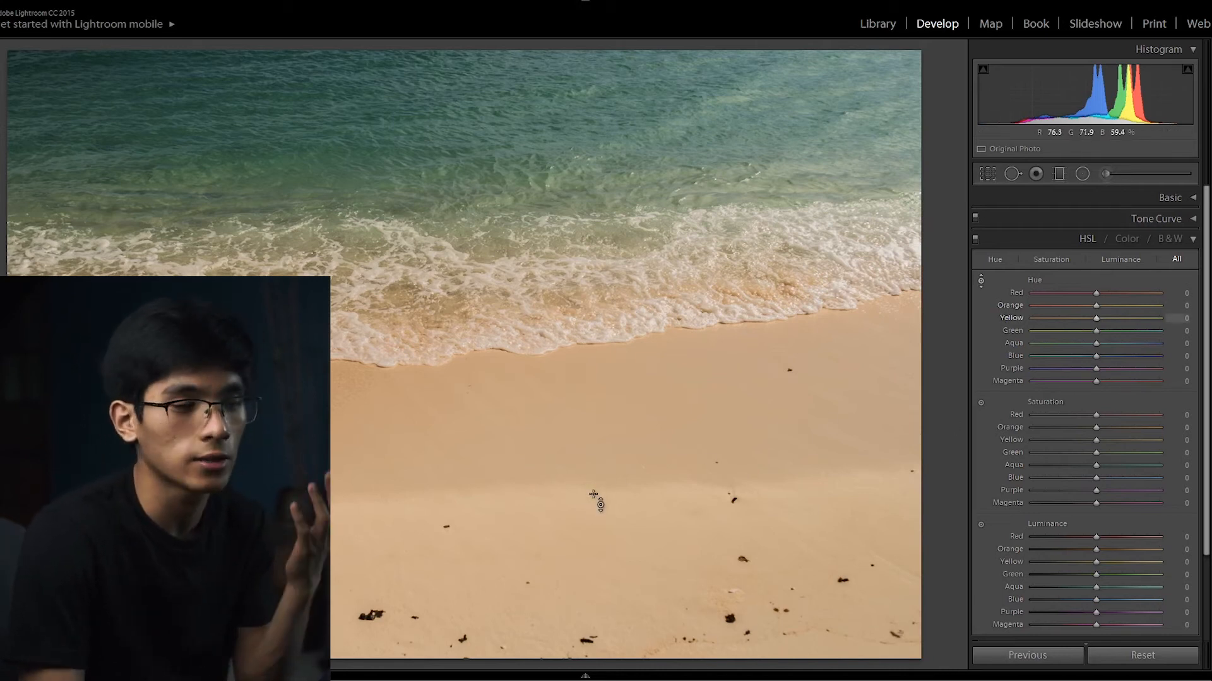
left_click(982, 279)
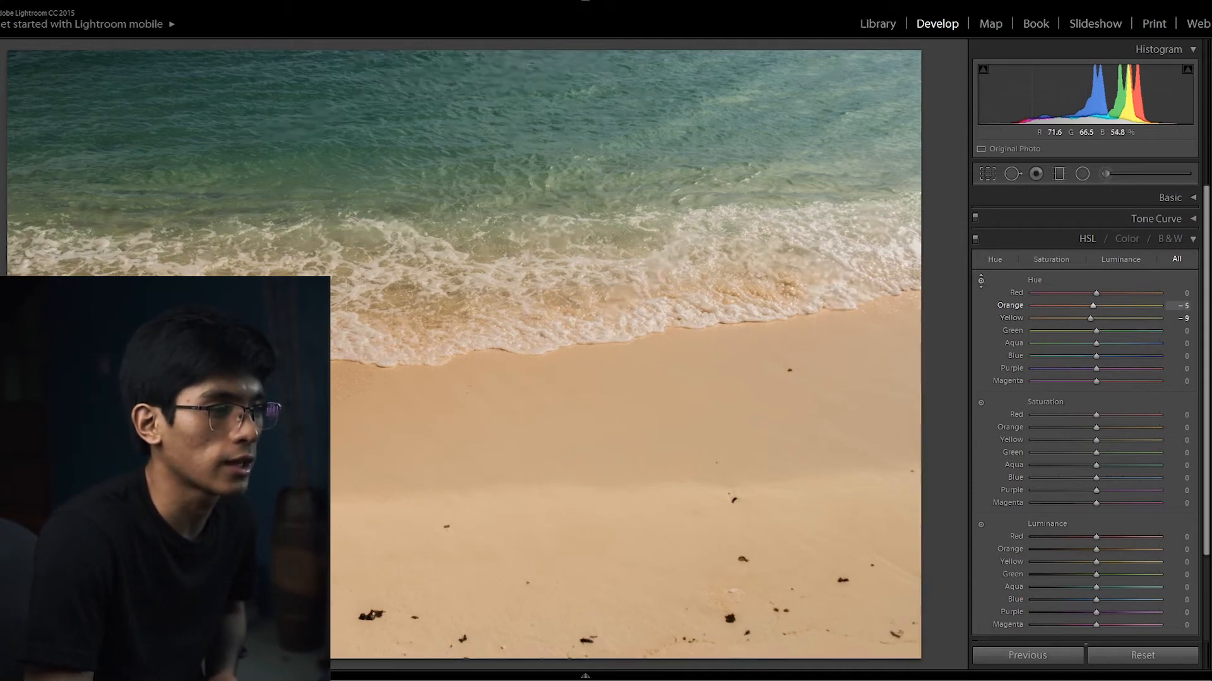
left_click_drag(631, 435, 631, 447)
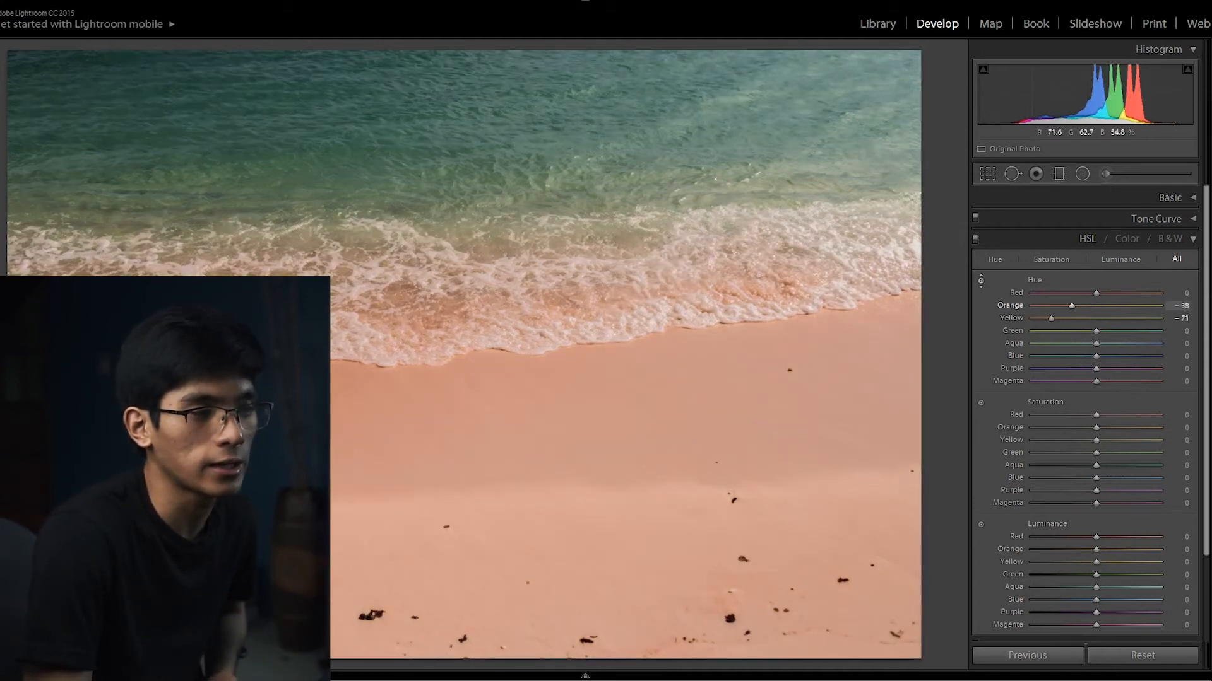
left_click_drag(631, 446, 631, 391)
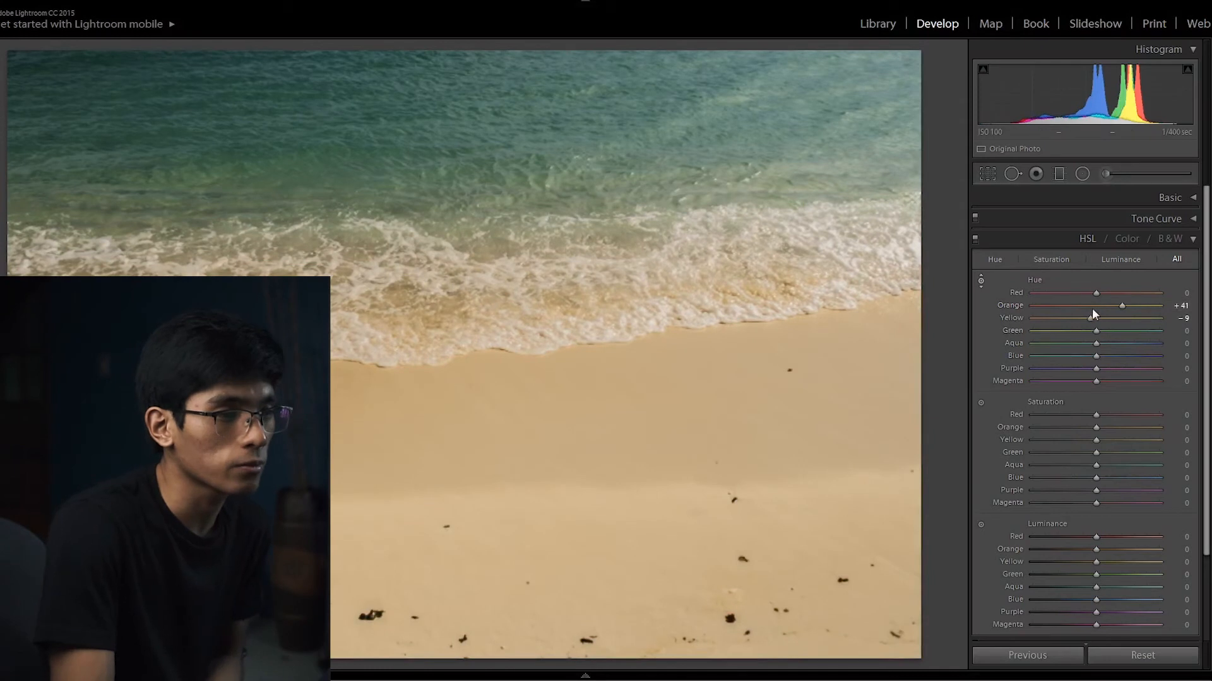
double_click(1092, 318)
double_click(1122, 305)
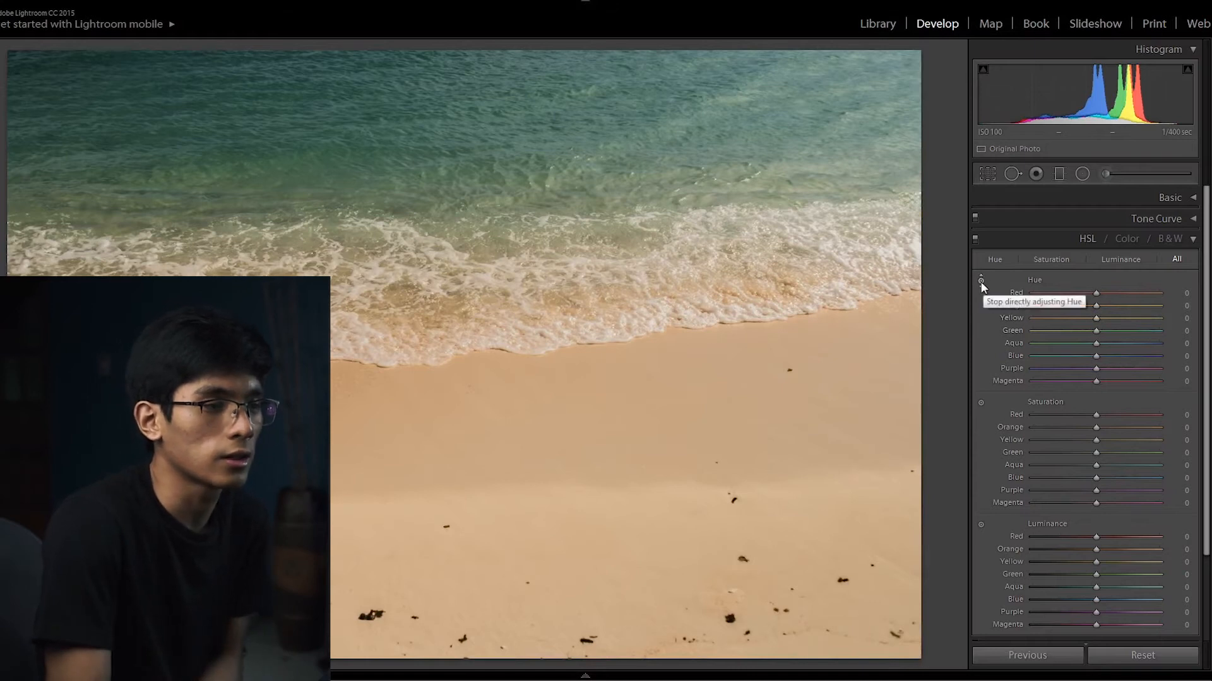
left_click(985, 280)
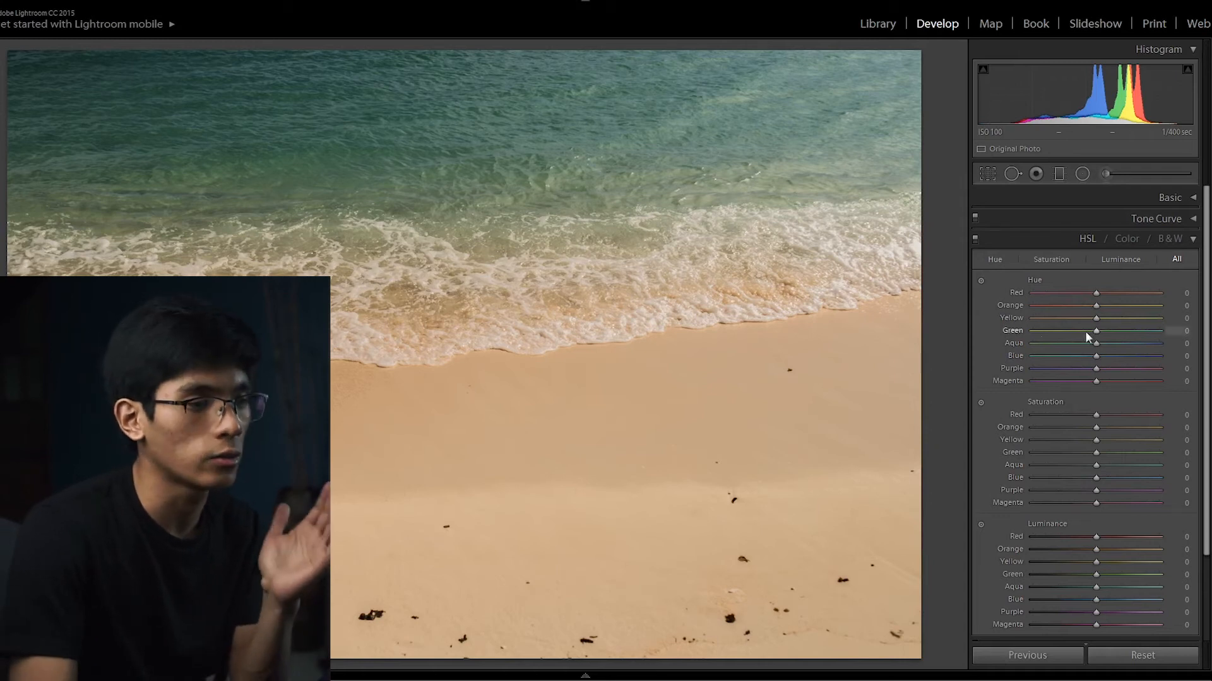
Step: Set the beach photo's yellow hue to -23 and its orange hue to -7
scroll(1103, 367, "down", 1)
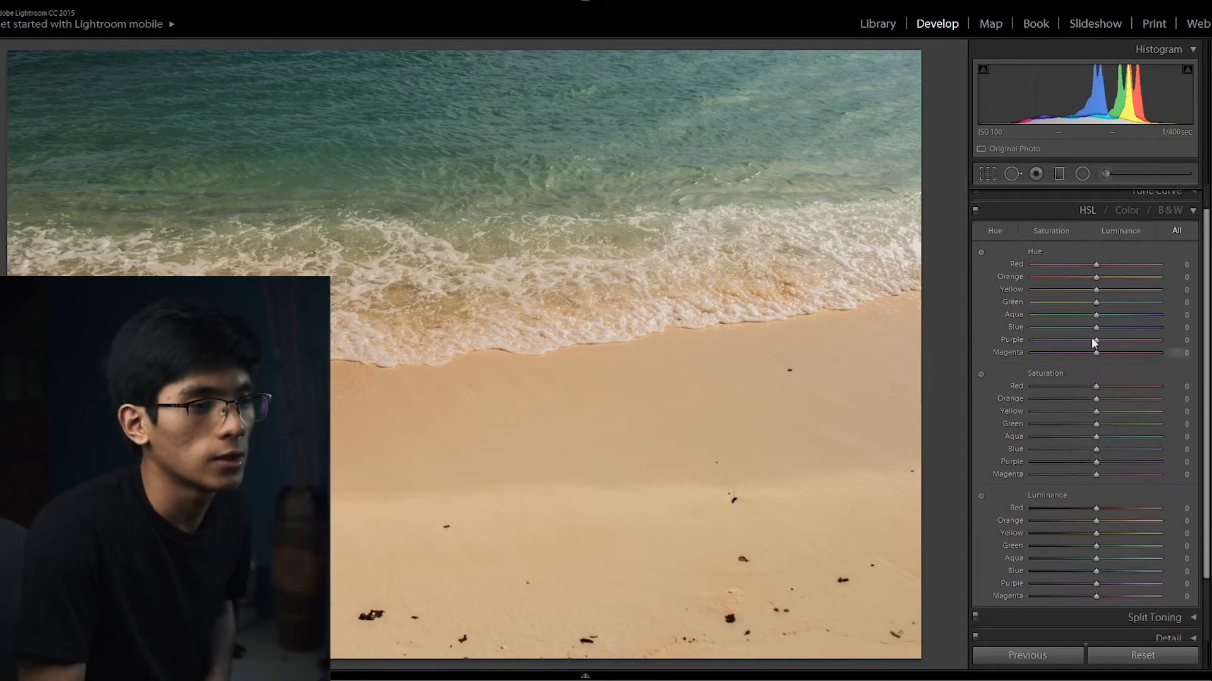
left_click_drag(1094, 289, 1080, 289)
left_click_drag(1096, 277, 1088, 276)
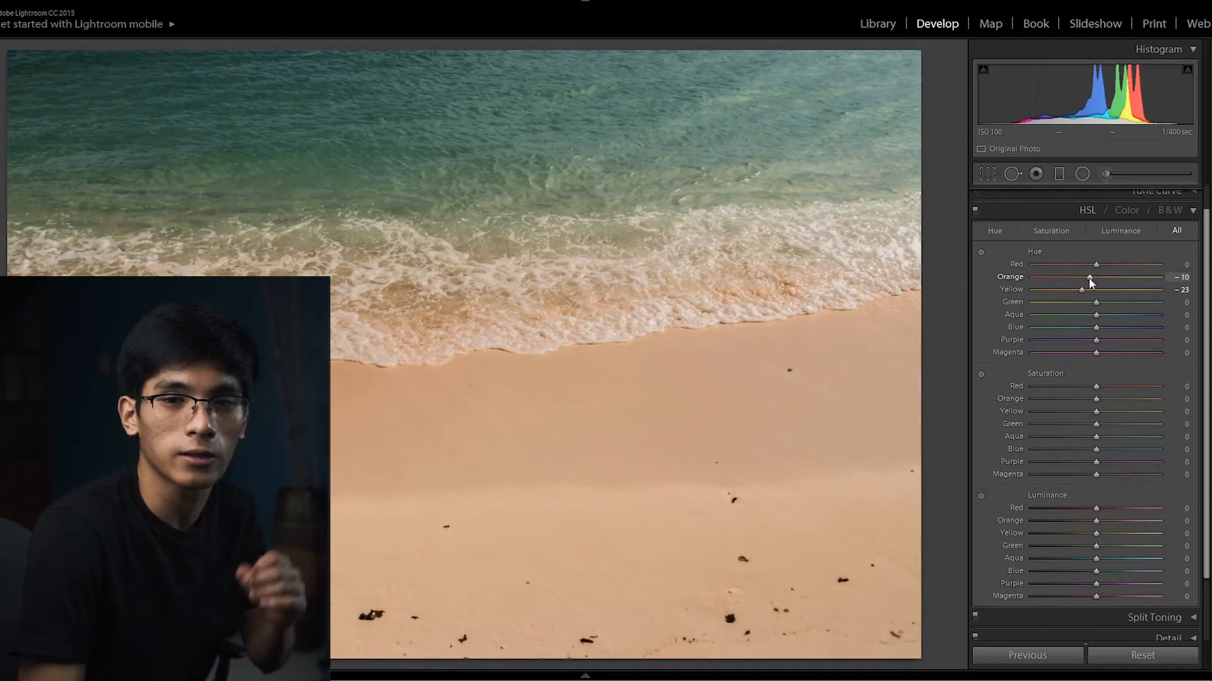
left_click_drag(1089, 279, 1091, 278)
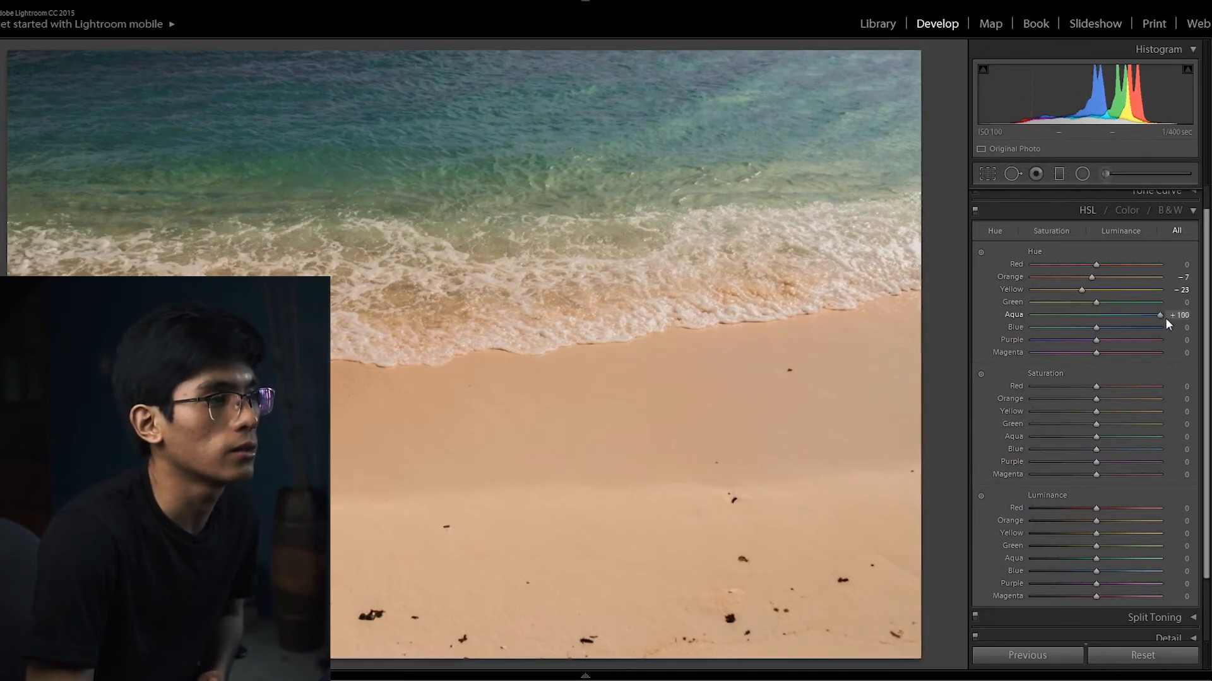
Step: Shift the water colors by setting the hue to -92 for aqua, +90 for green and +15 for blue
left_click_drag(1092, 319, 1119, 301)
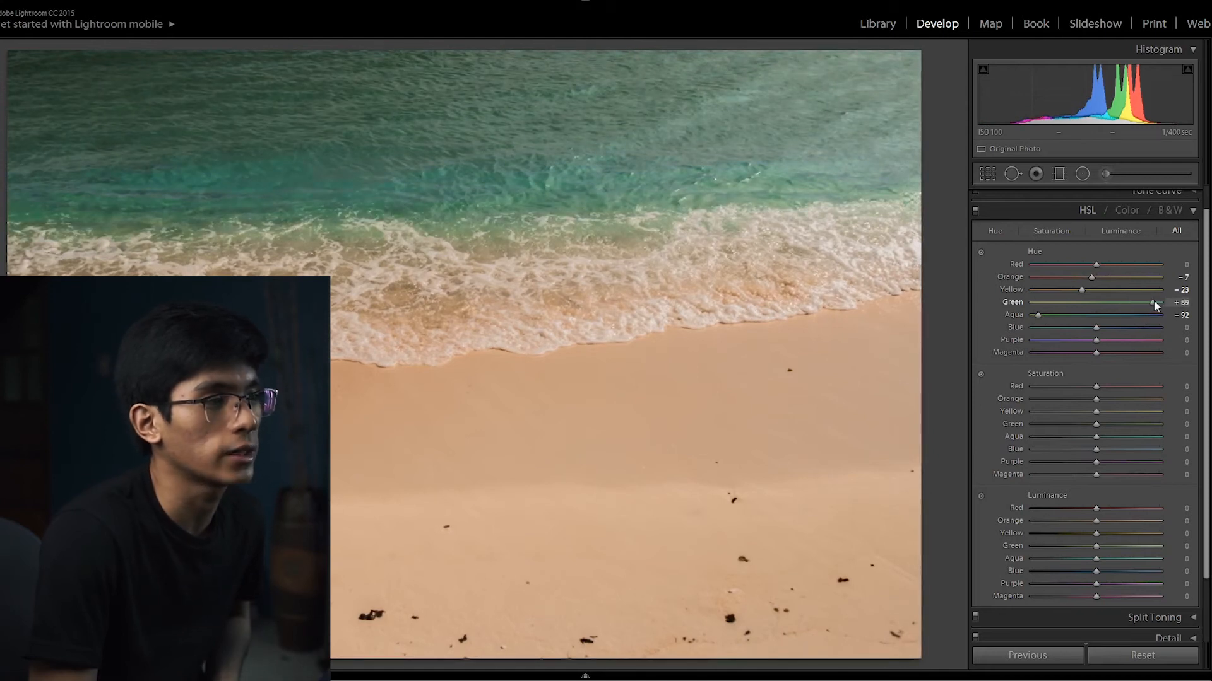
left_click_drag(1154, 300, 1153, 301)
left_click_drag(1095, 328, 1112, 328)
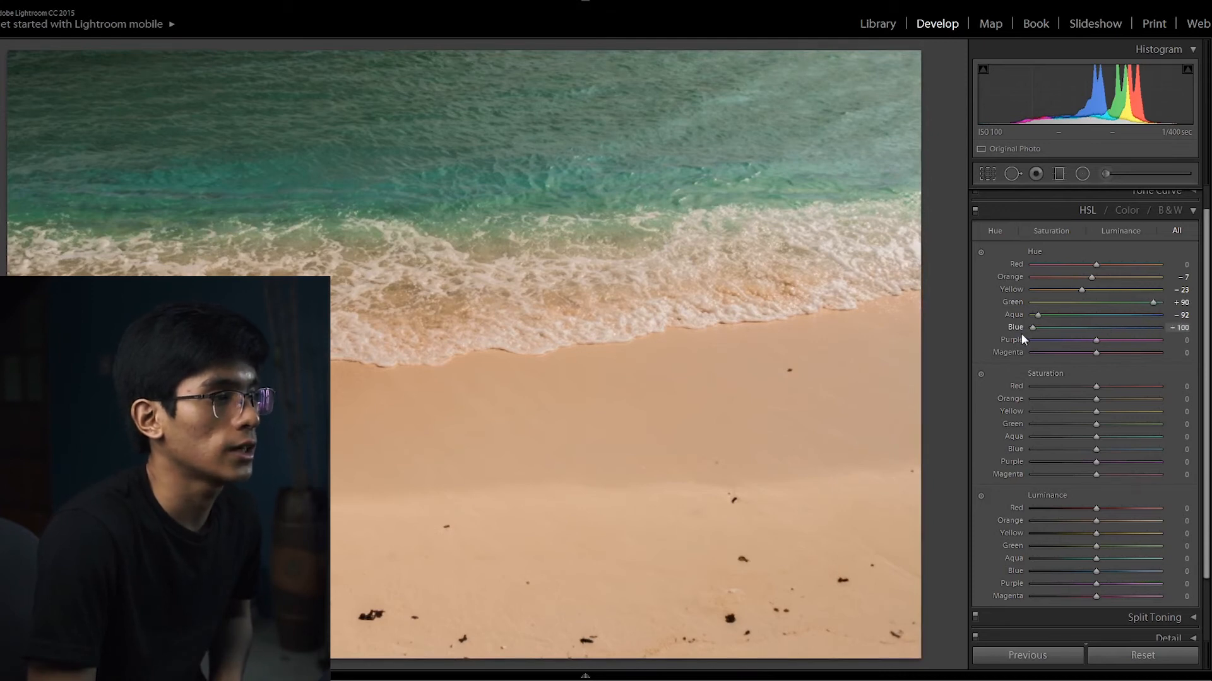
left_click_drag(1103, 333, 1104, 333)
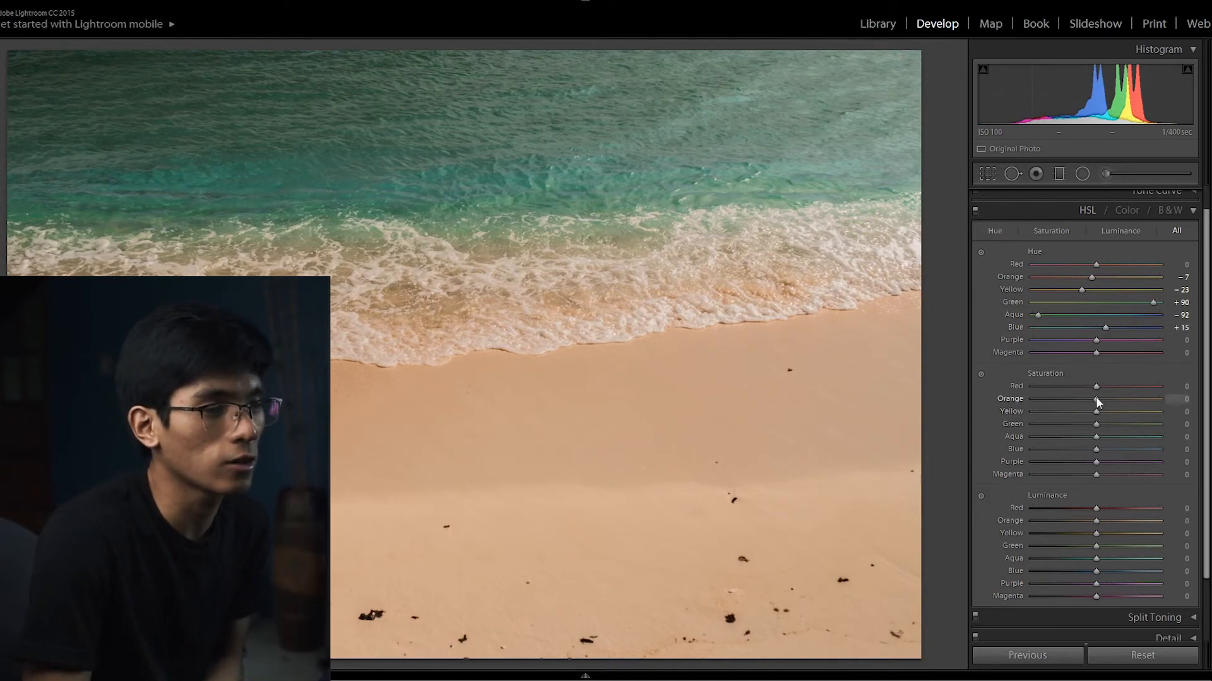
Step: Set the saturation to +30 for orange, +15 for yellow, +24 for green, +19 for aqua and -24 for blue
left_click_drag(1096, 398, 1082, 449)
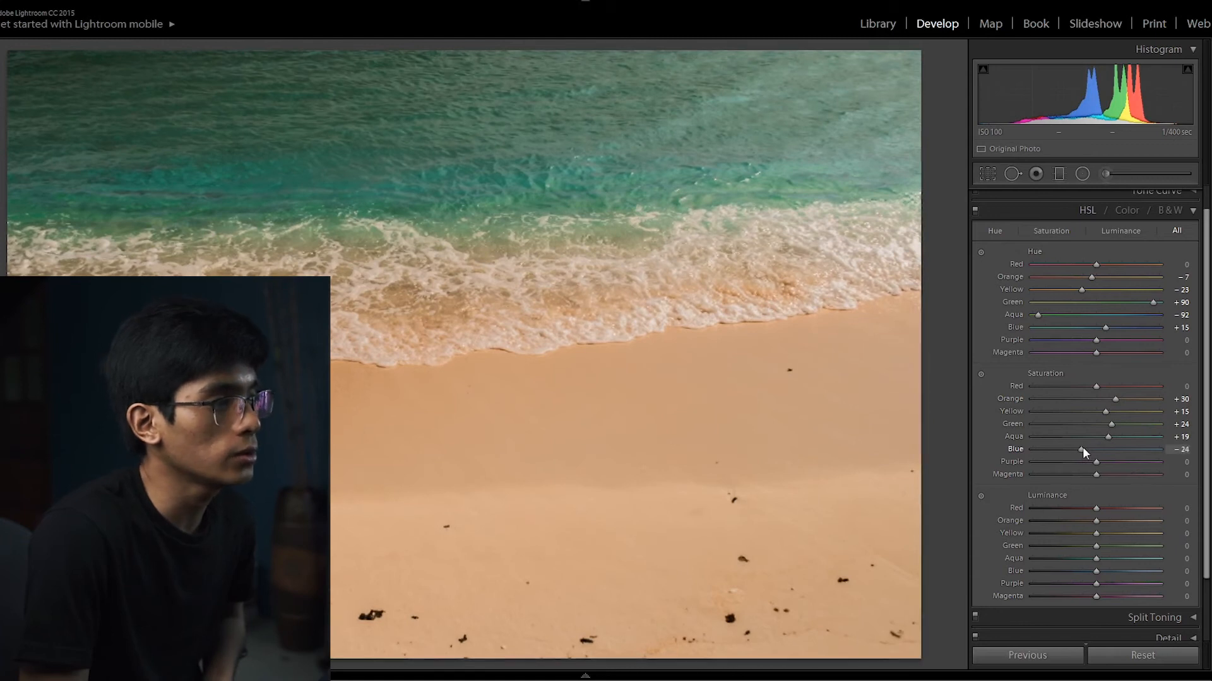
scroll(1127, 525, "down", 1)
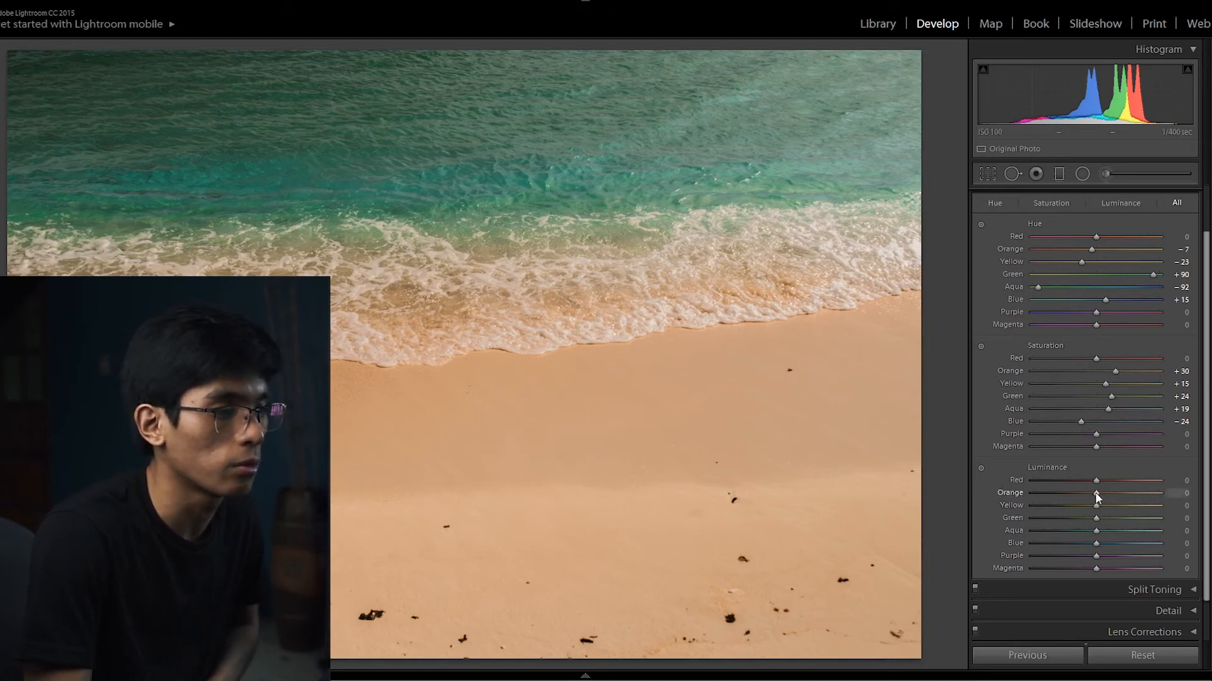
Step: Set the beach photo's luminance to -17 for orange, -40 for yellow, +27 for green, +11 for aqua and +10 for blue
left_click_drag(1092, 493, 1117, 519)
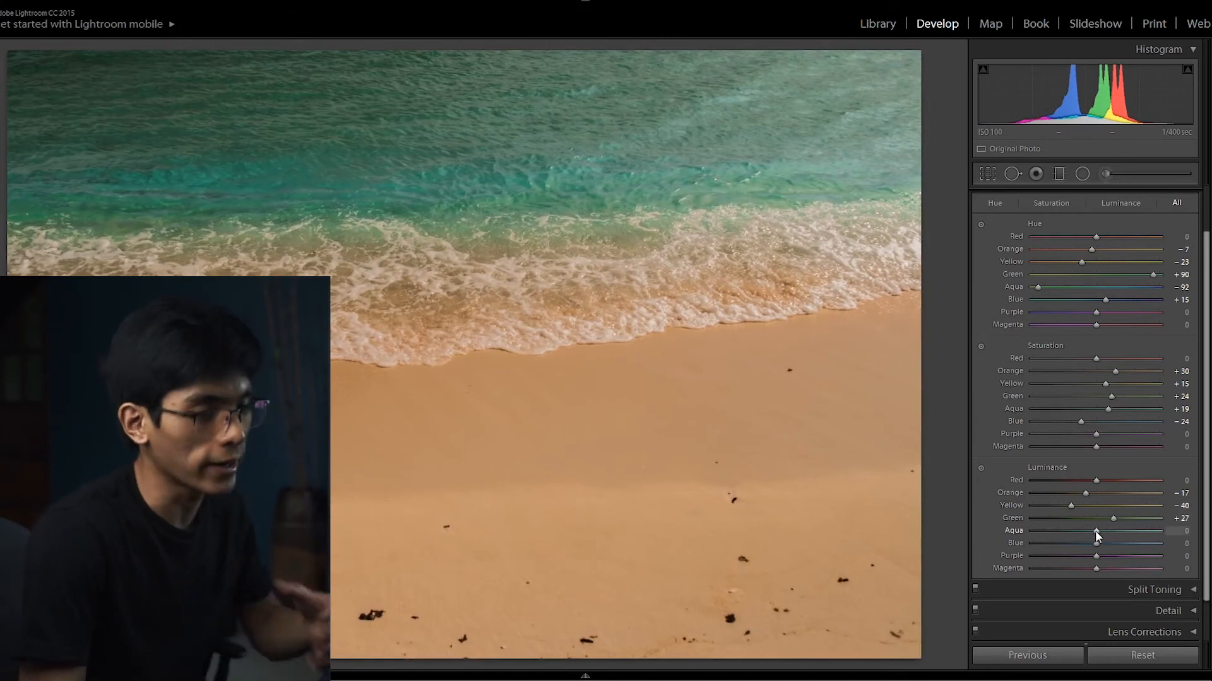
left_click_drag(1095, 531, 1103, 543)
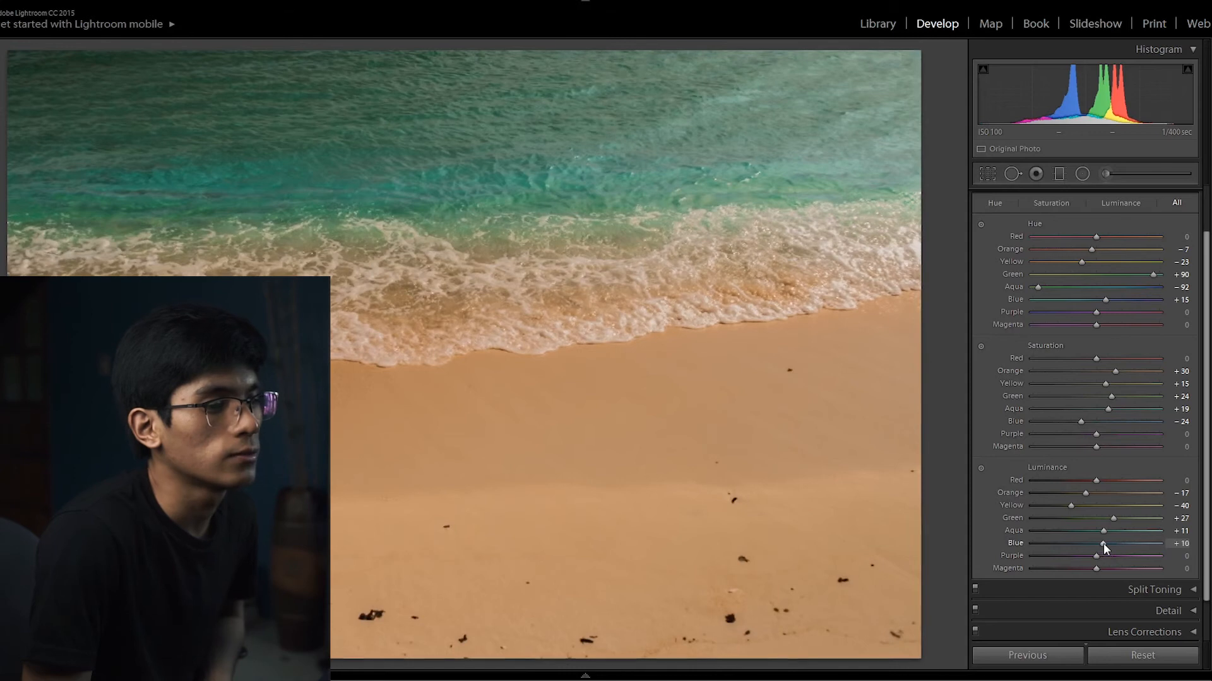
Step: Compare the beach photo with and without its HSL adjustments, leaving the adjustments enabled
scroll(1035, 267, "up", 1)
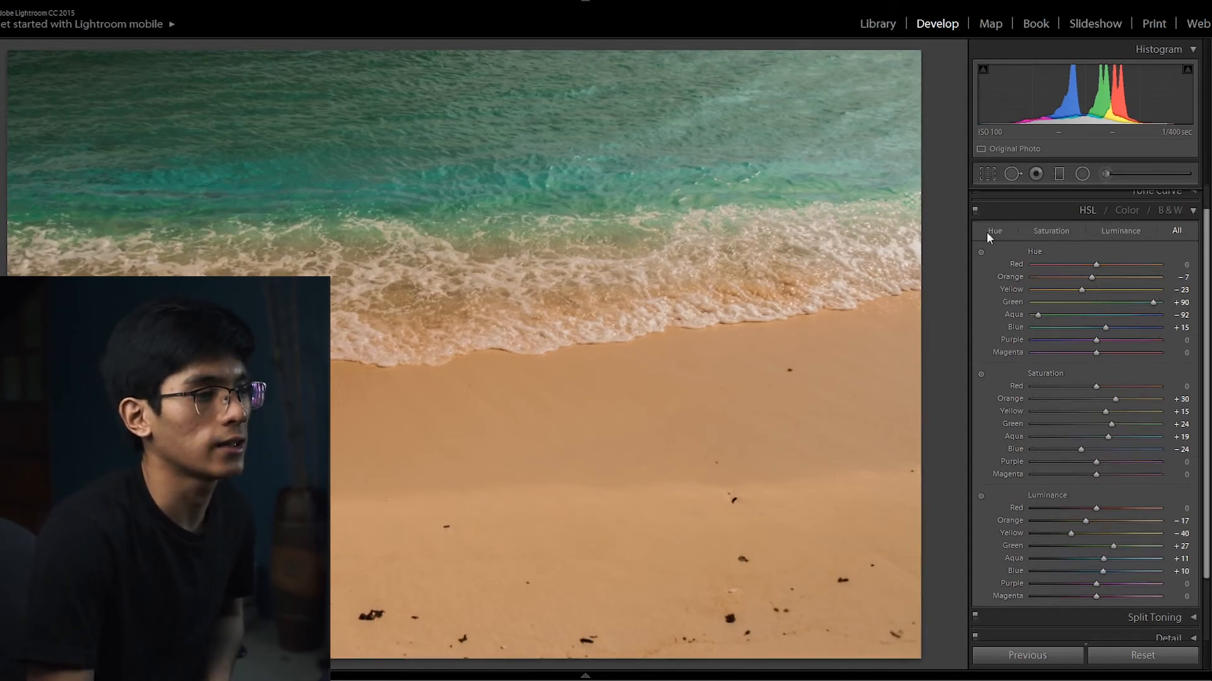
left_click(976, 210)
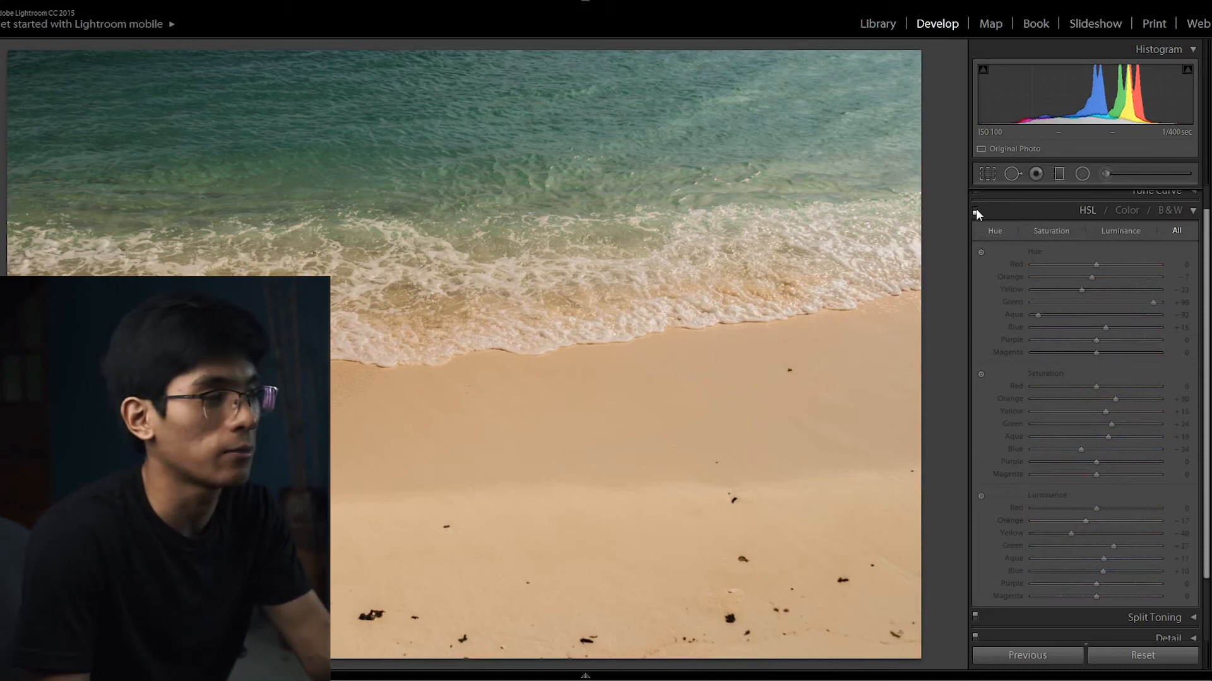
left_click(976, 209)
left_click(976, 208)
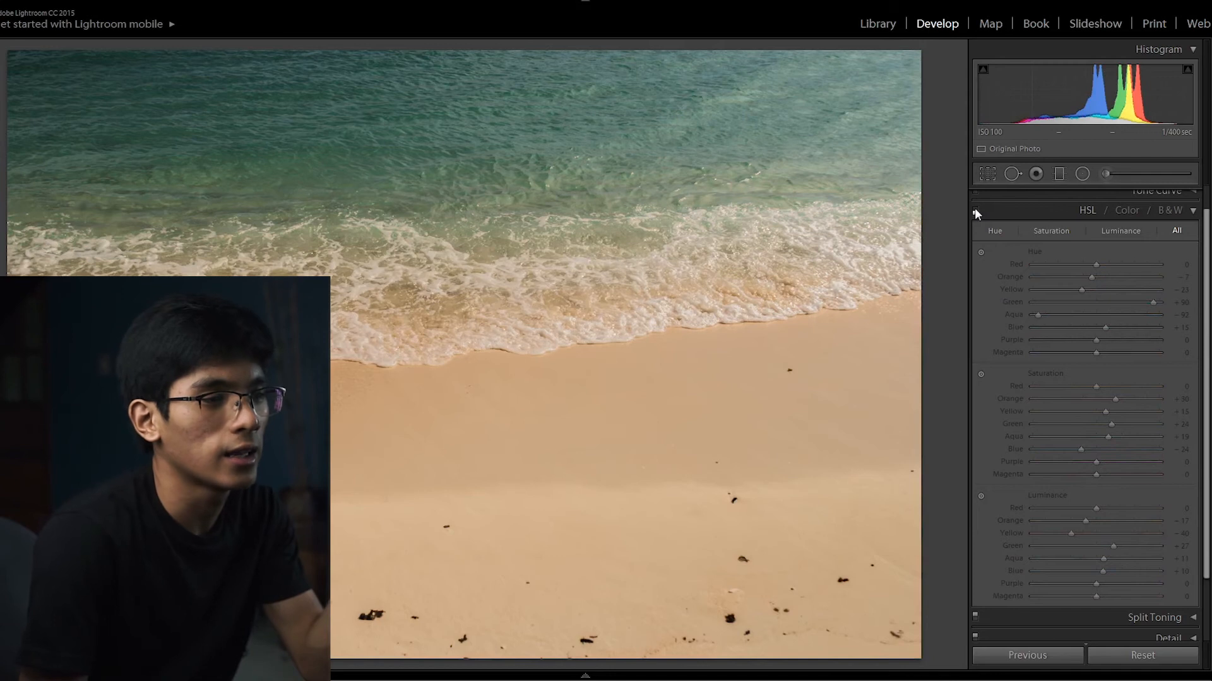
left_click(975, 209)
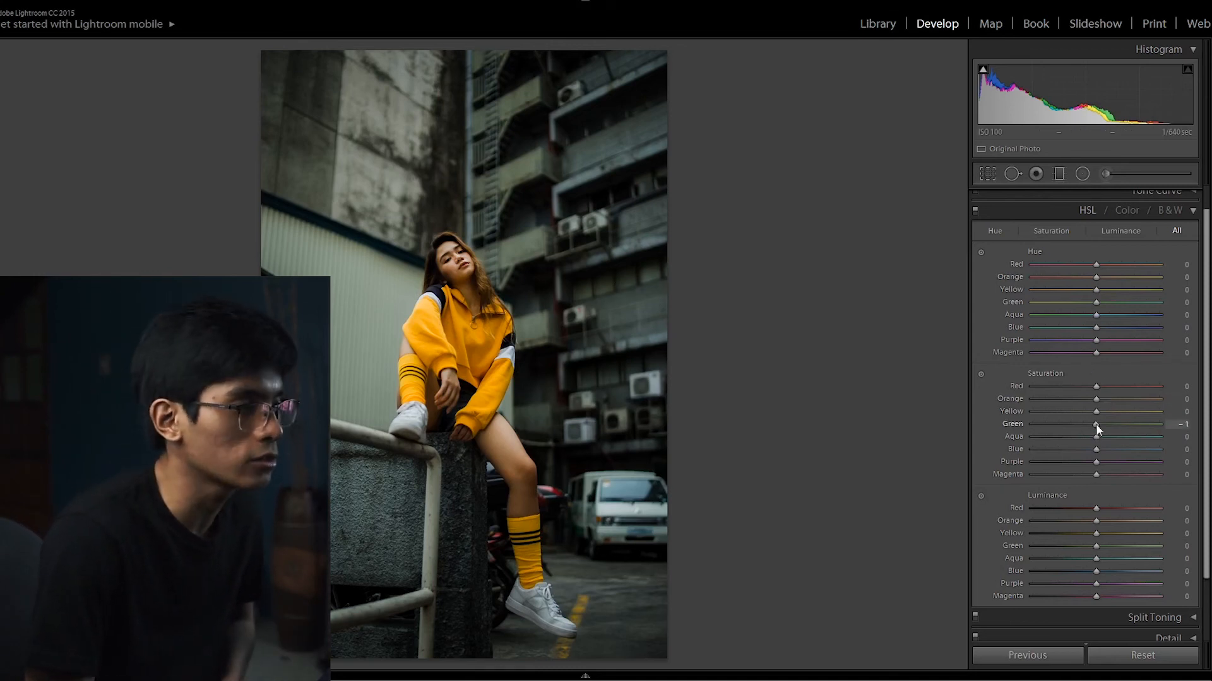
Step: On the yellow-sweater portrait, set hue to -100 for green, -14 for yellow and -7 for orange, with saturations of -59, +25 and +9 respectively
mouse_move(1043, 427)
left_mouse_down()
mouse_move(1028, 426)
mouse_move(1056, 427)
left_mouse_up()
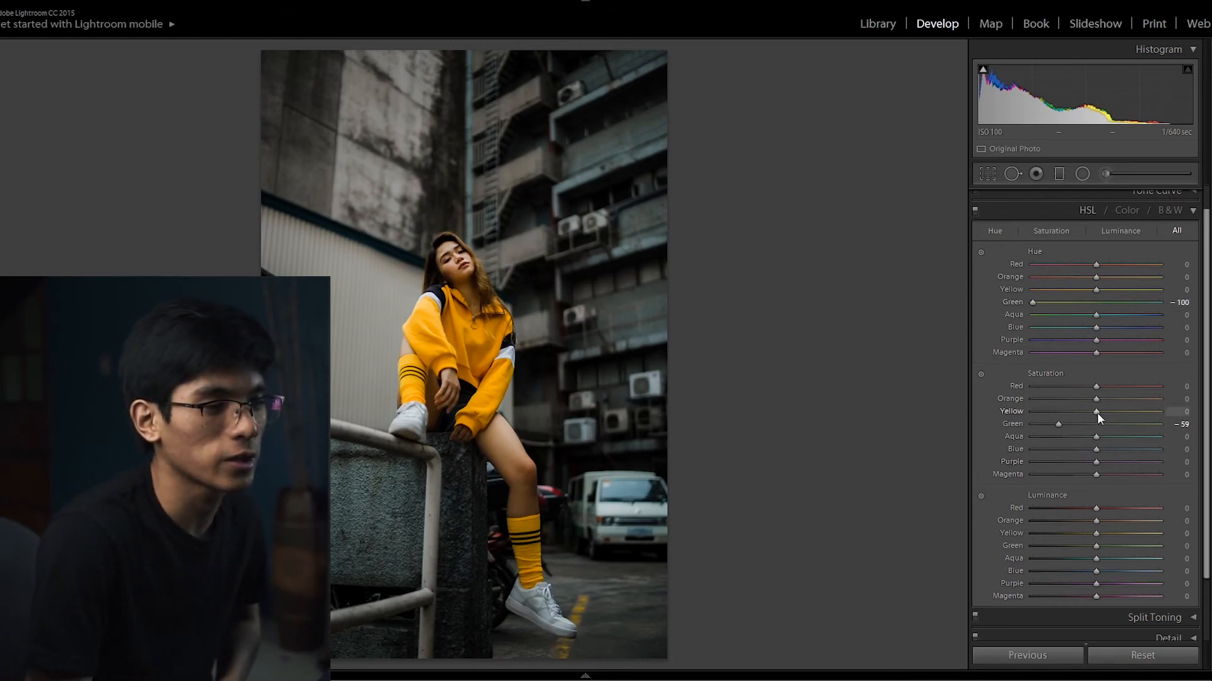
left_click_drag(1109, 413, 1113, 413)
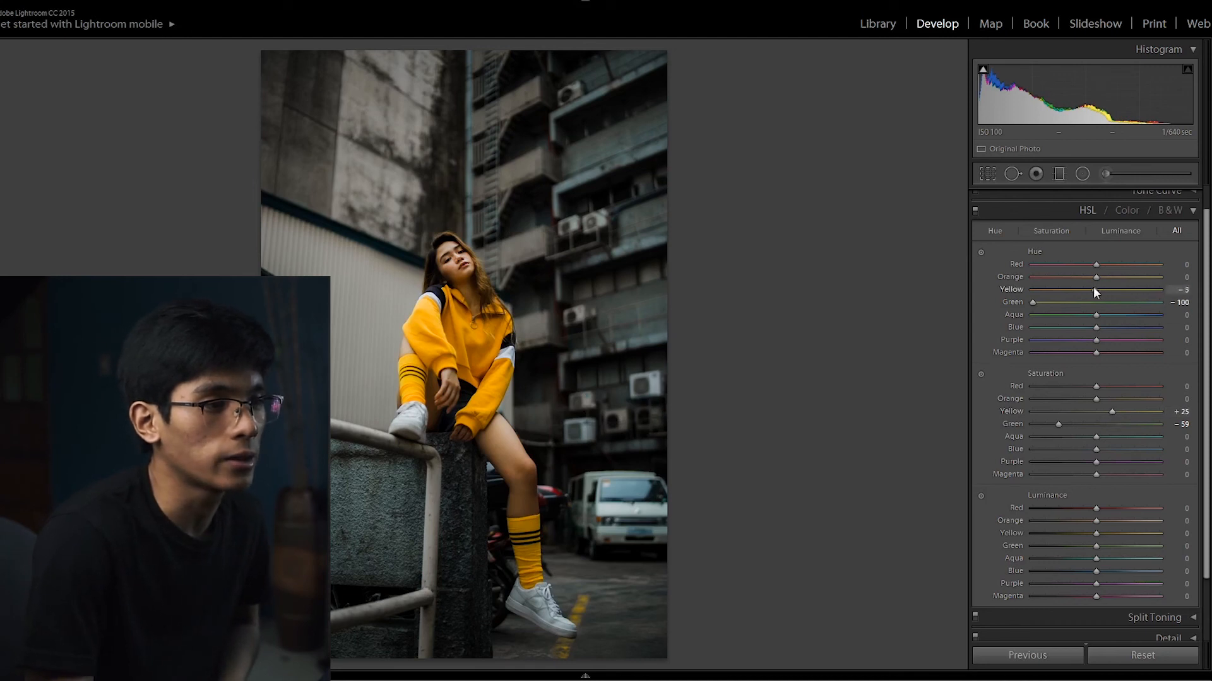
left_click_drag(1091, 289, 1086, 289)
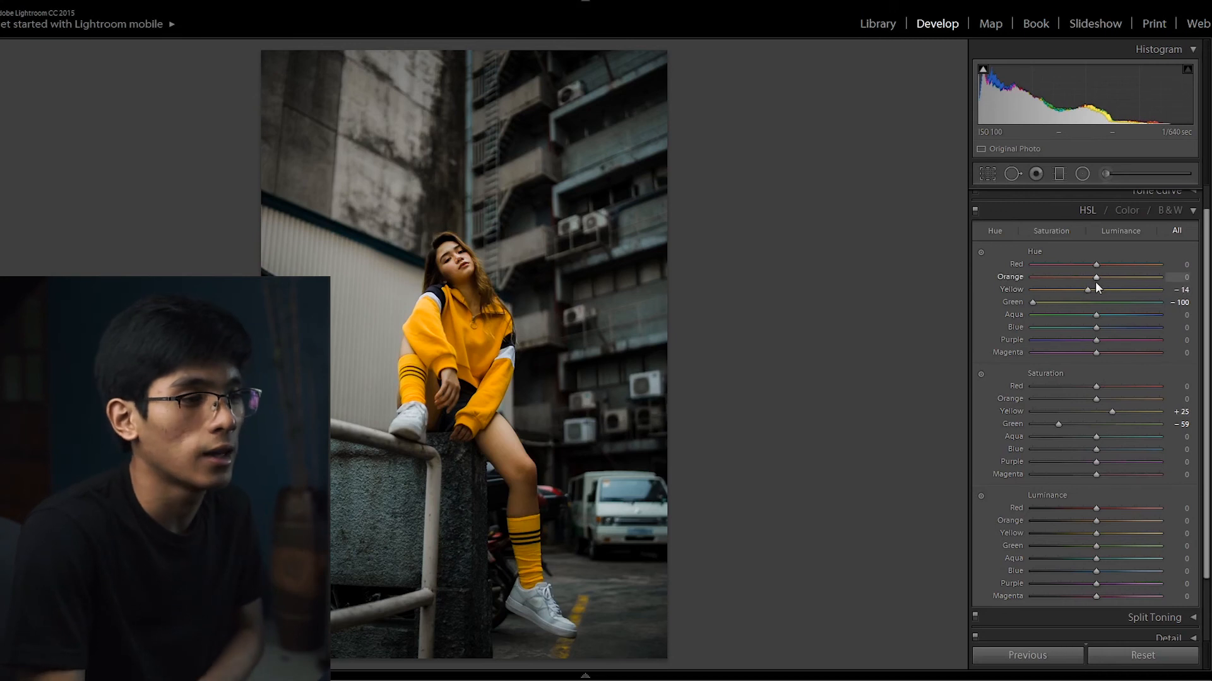
left_click_drag(1096, 279, 1093, 279)
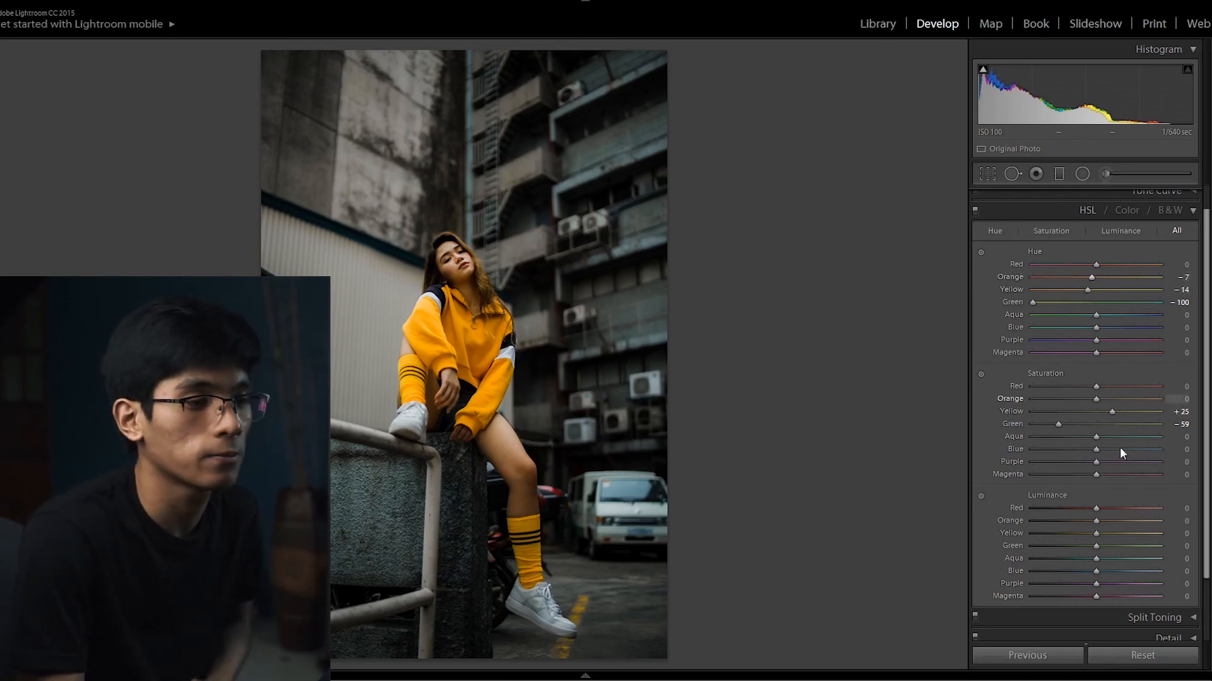
left_click_drag(1097, 400, 1103, 402)
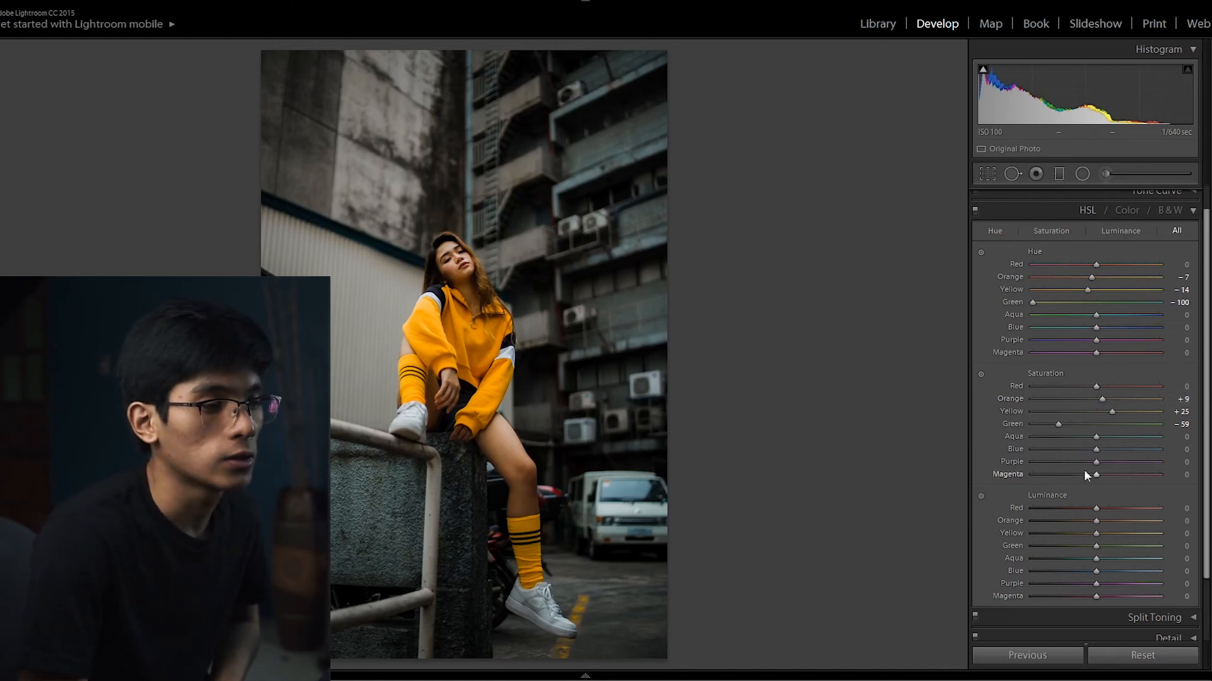
Step: Mute the portrait's cool tones with aqua saturation -60, blue saturation -67 and aqua hue -100
left_click_drag(1096, 449, 1060, 440)
left_click_drag(1096, 311, 1065, 320)
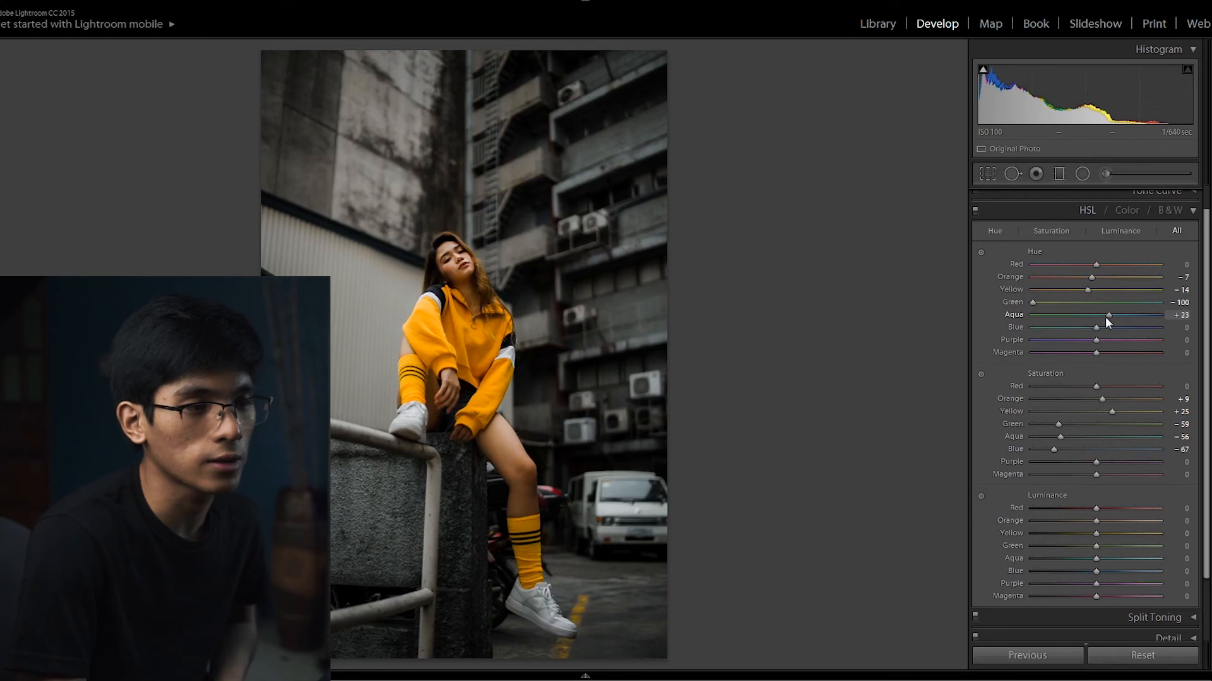
left_click_drag(1101, 321, 1023, 316)
left_click_drag(1056, 435, 1069, 453)
Step: Brighten the woman's skin by setting the orange luminance to +9, checking her face and sweater up close
scroll(1120, 508, "down", 1)
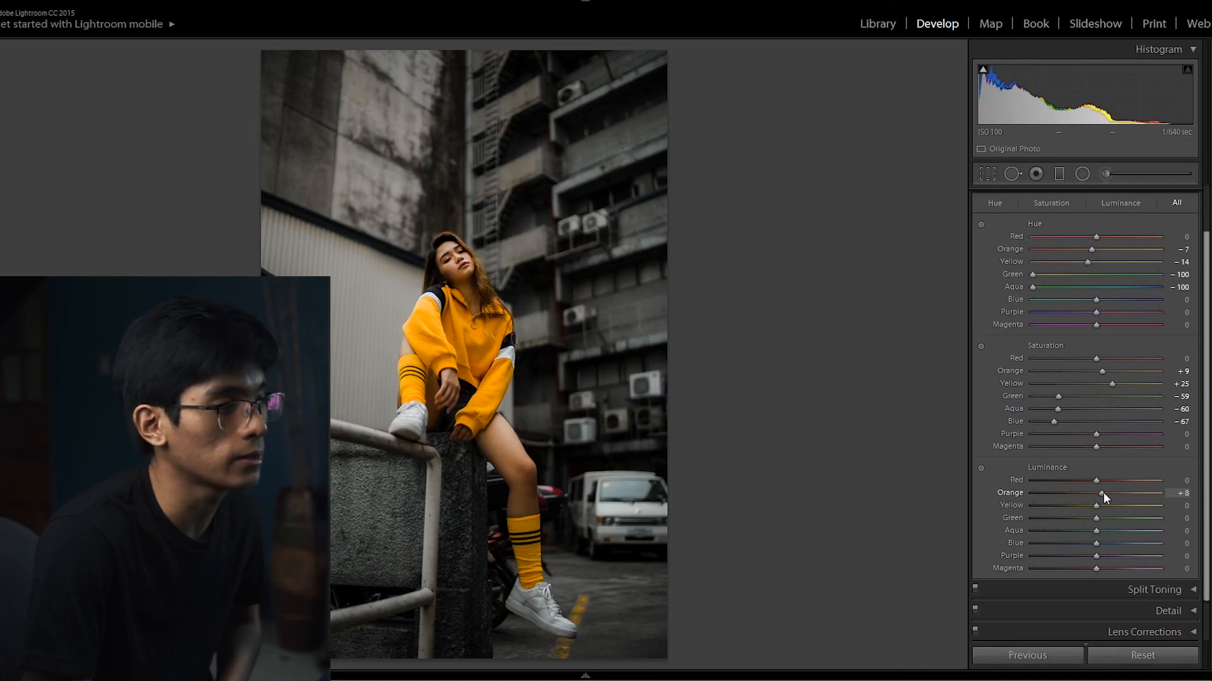
left_click_drag(1104, 492, 1104, 491)
left_click_drag(484, 322, 497, 375)
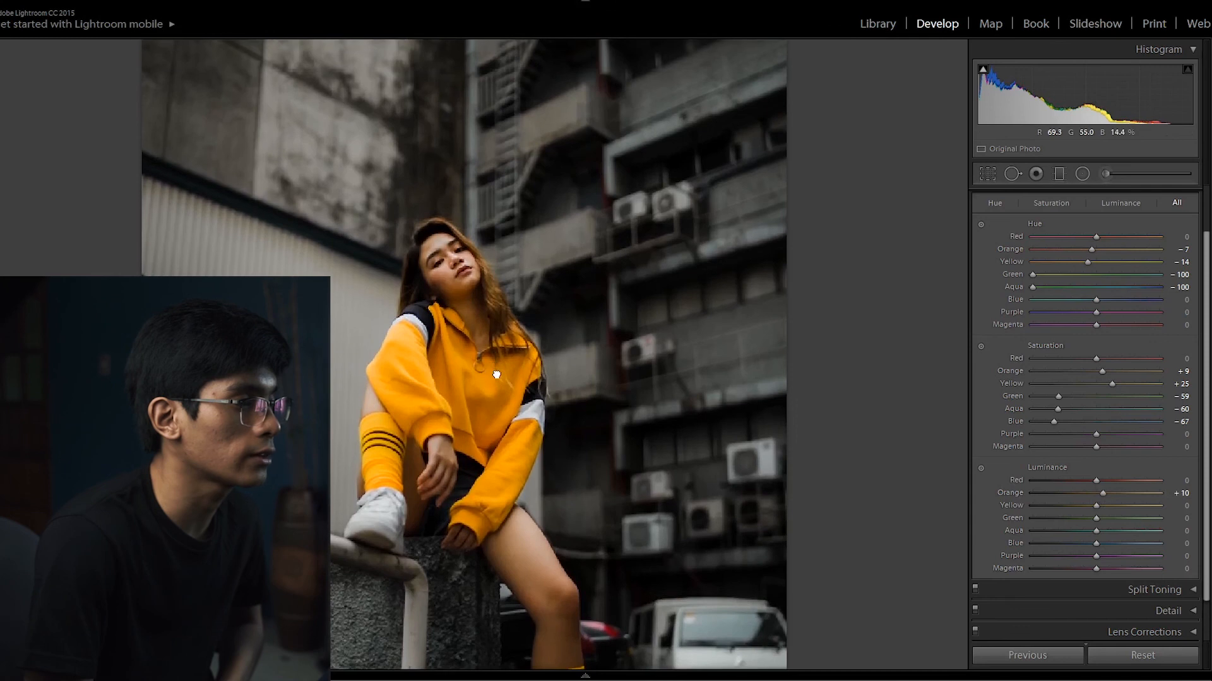
left_click(506, 396)
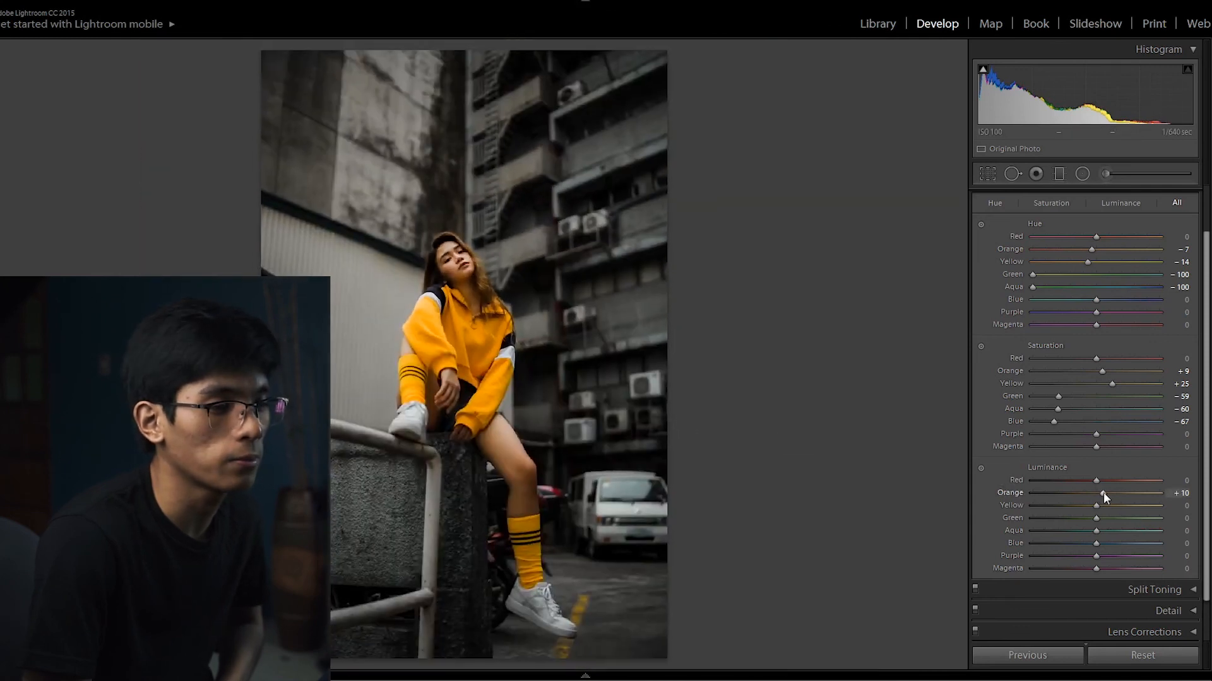
left_click_drag(1102, 492, 1103, 495)
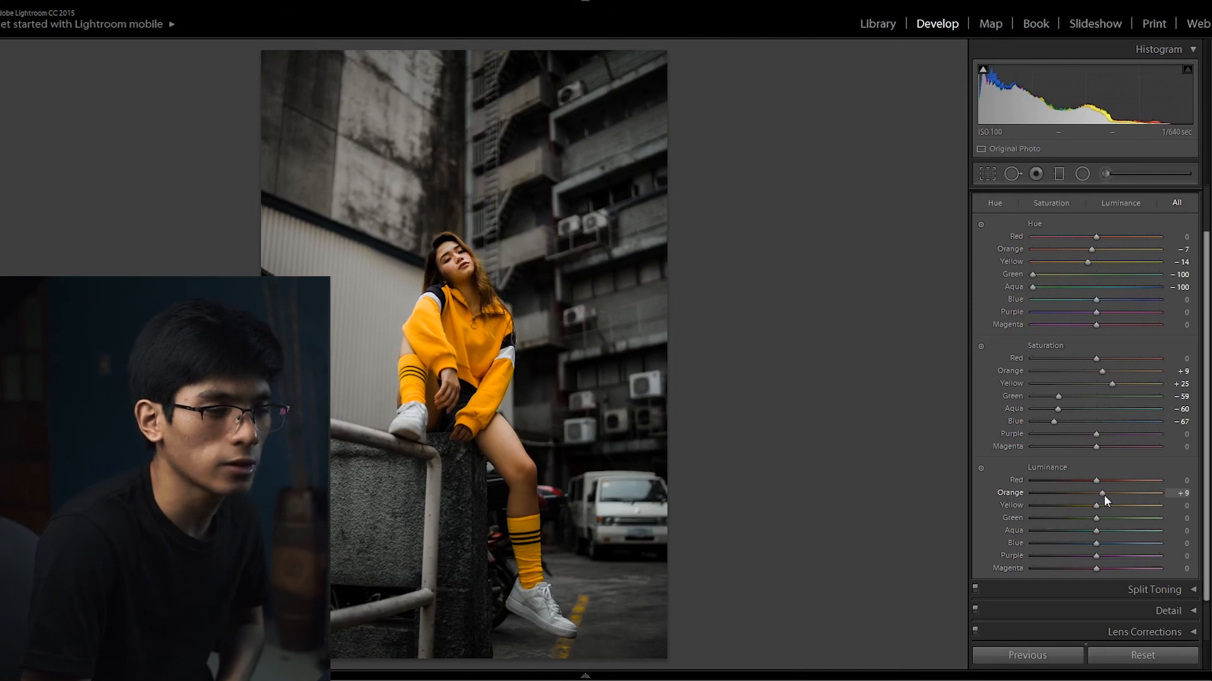
Step: Set the portrait's luminance to +18 for yellow, -43 for green, -18 for aqua and -29 for blue
left_click_drag(1096, 506, 1076, 520)
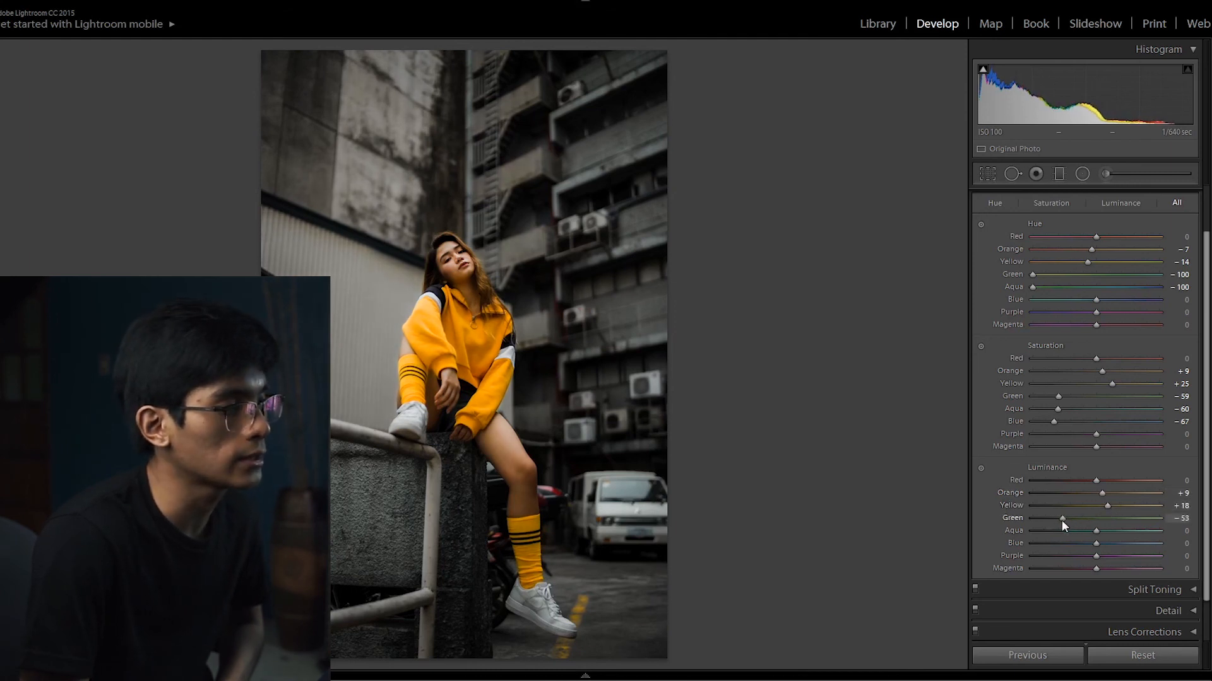
left_click_drag(1059, 522, 1085, 531)
double_click(1034, 518)
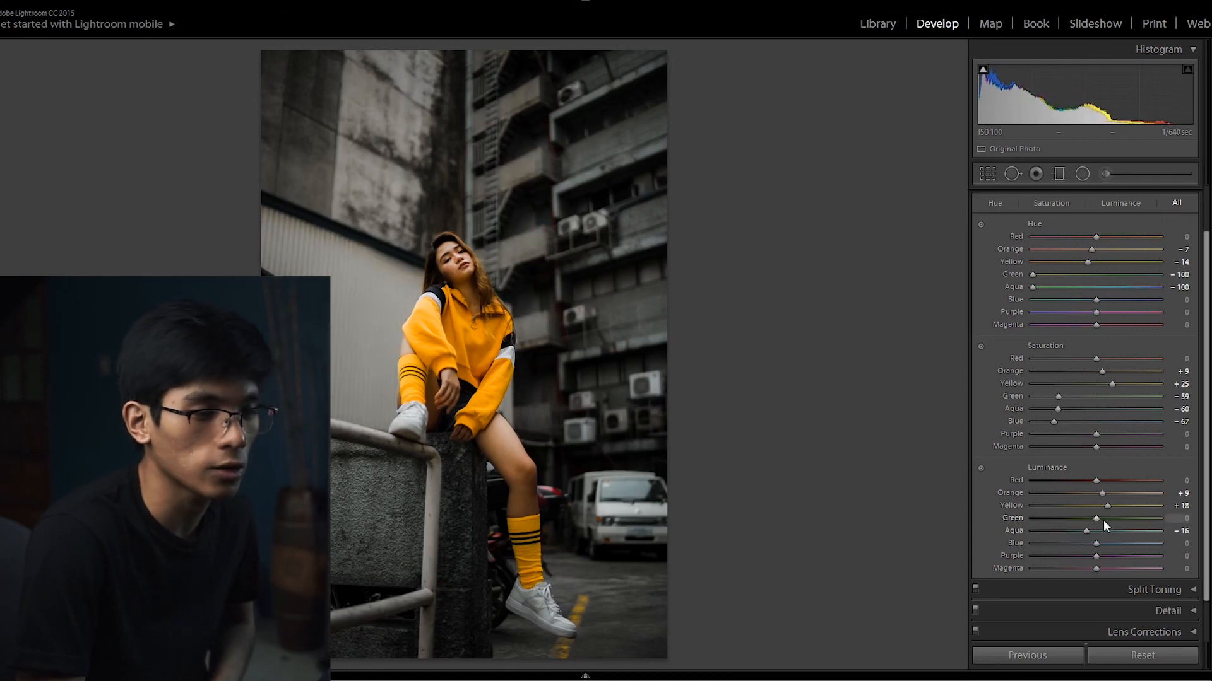
left_click_drag(1093, 518, 1066, 522)
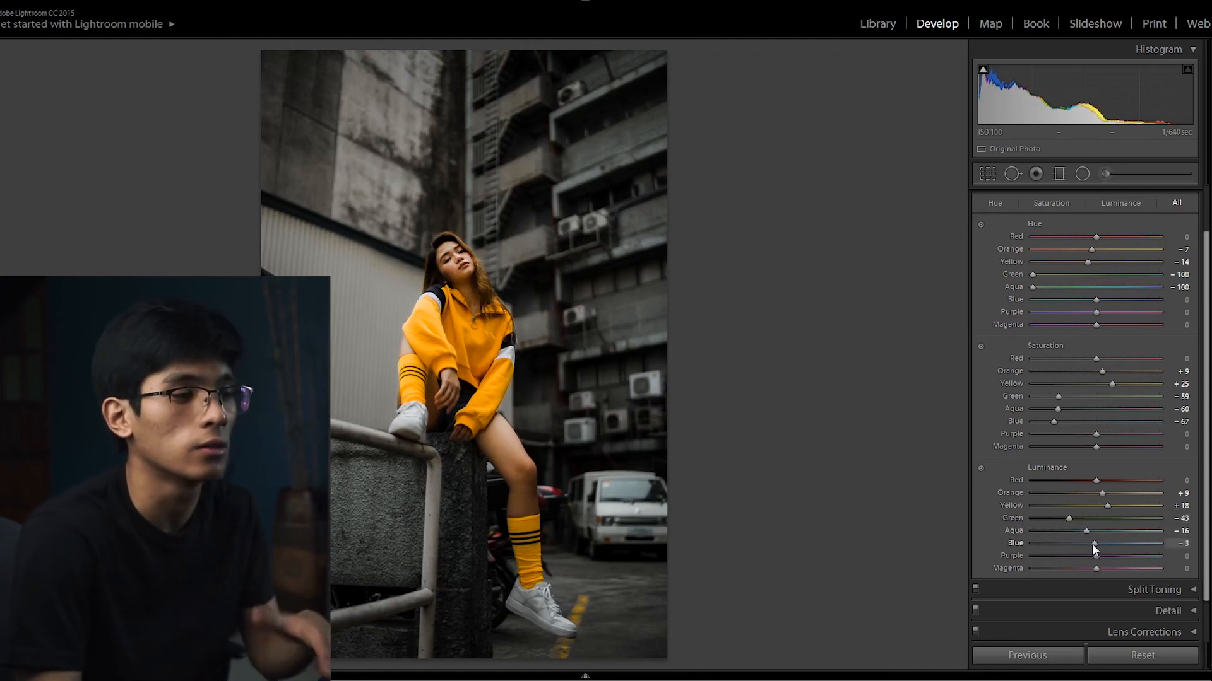
left_click_drag(1092, 544, 1077, 539)
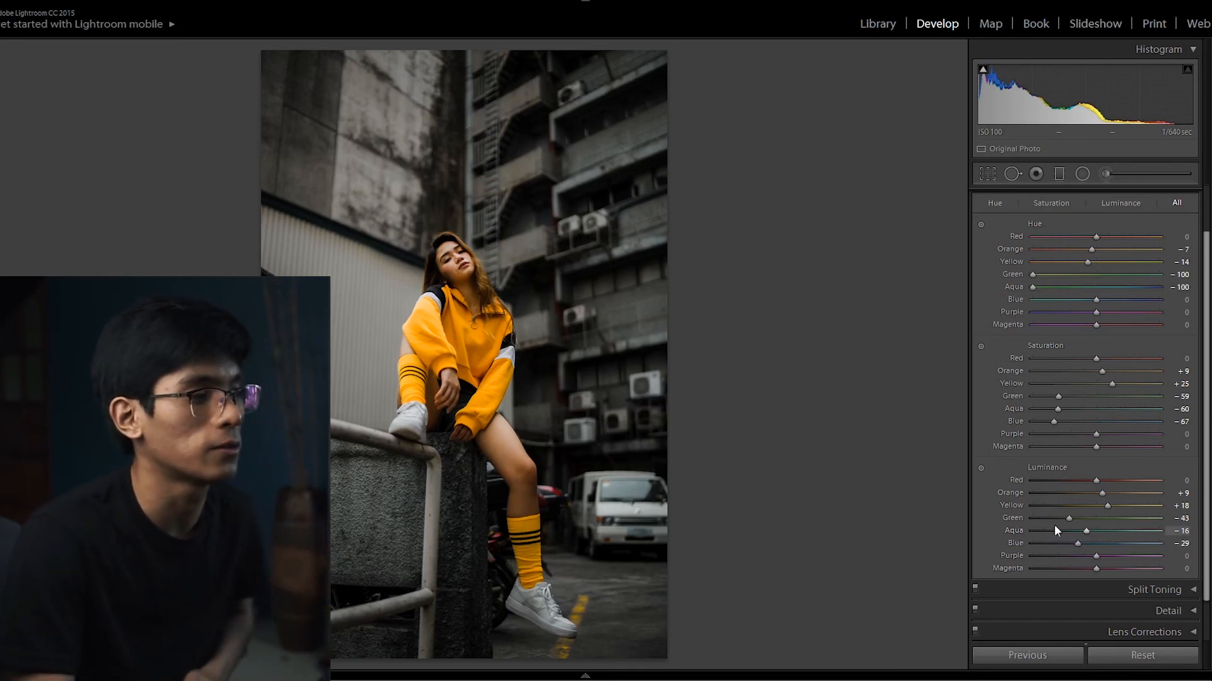
left_click_drag(1082, 532, 1084, 531)
Step: Compare the yellow-sweater portrait with and without its HSL adjustments, leaving the adjustments enabled
scroll(1110, 543, "up", 2)
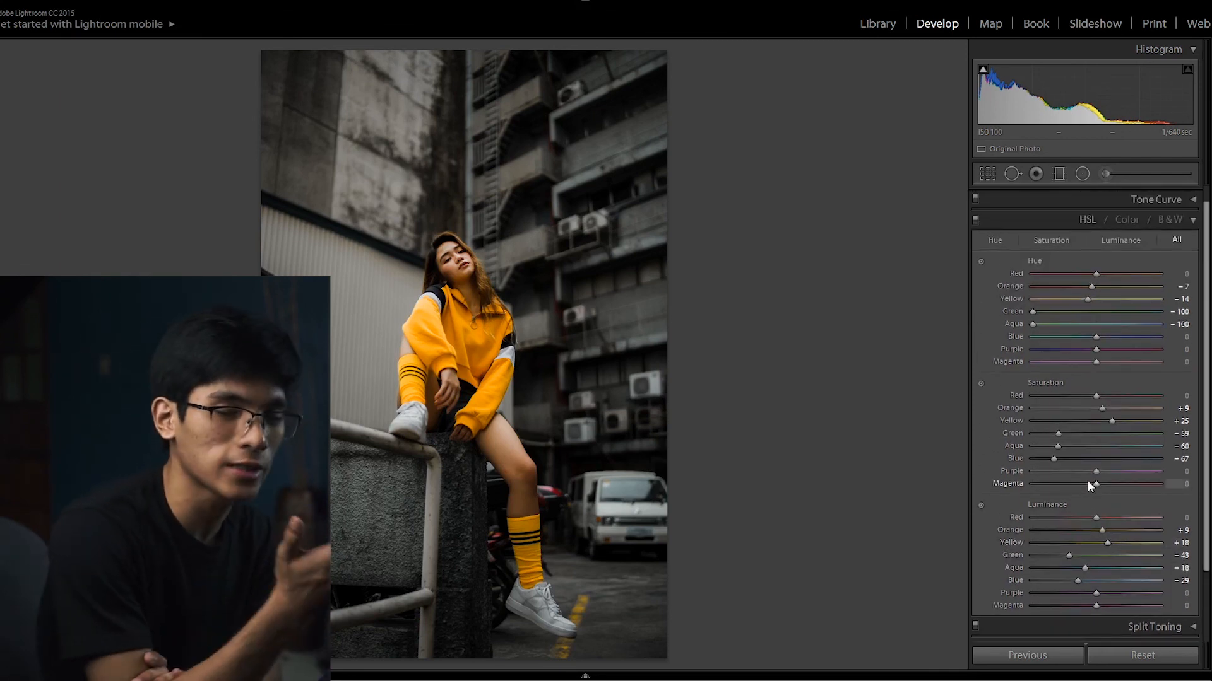
left_click(974, 220)
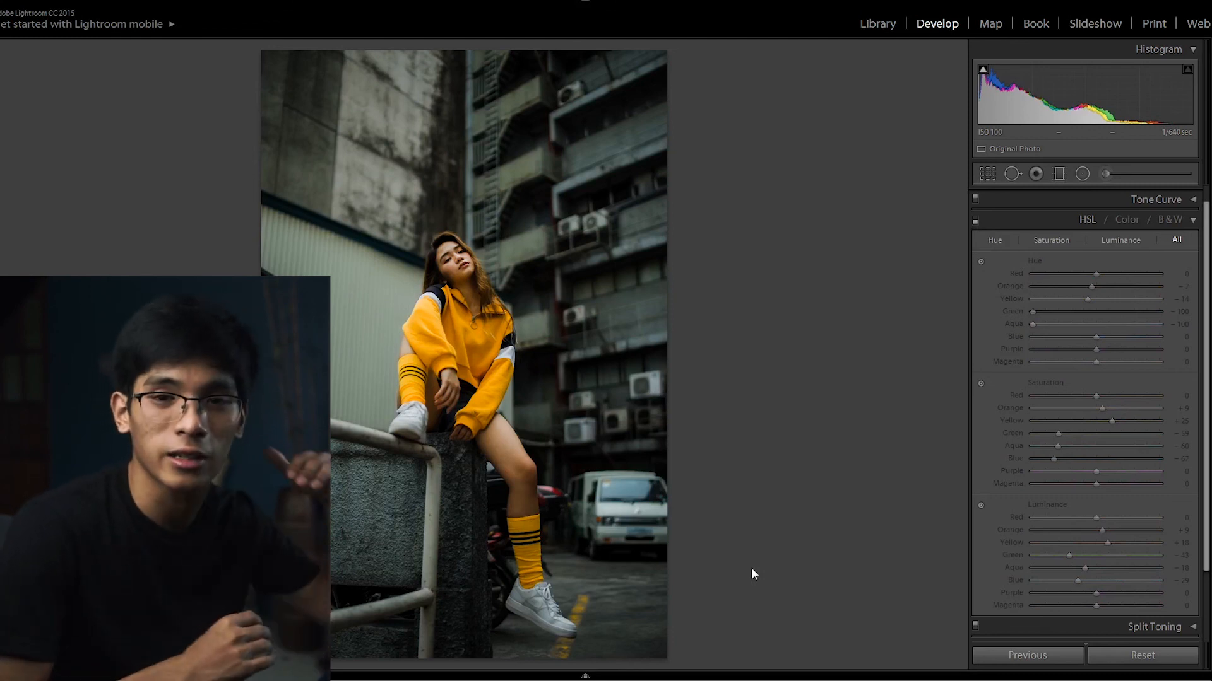
left_click(975, 221)
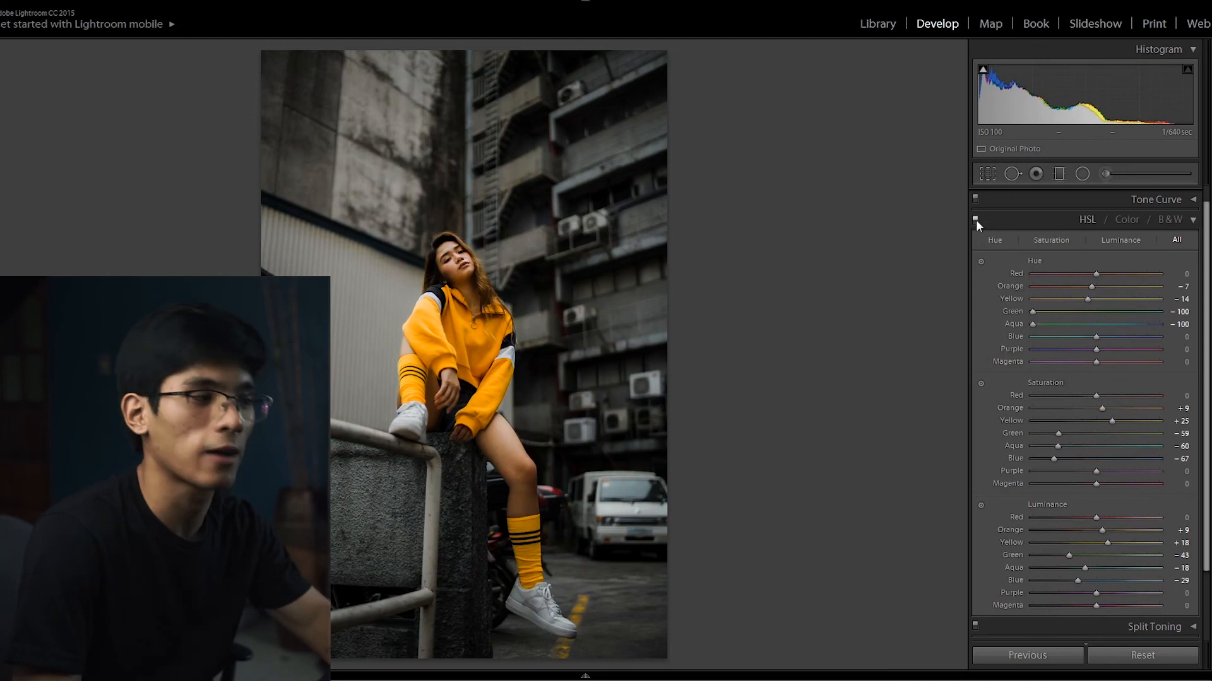